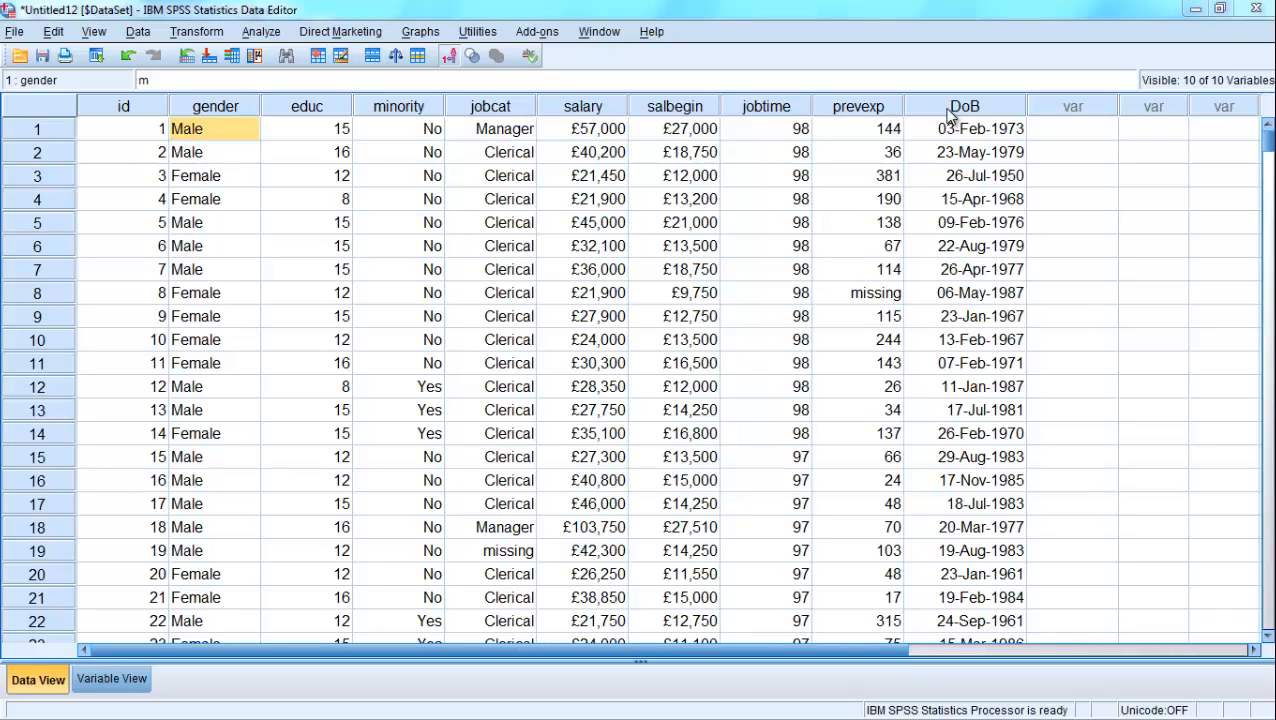
- Start the Date and Time Wizard, review its task options, and choose to calculate with dates and times
left_click(195, 32)
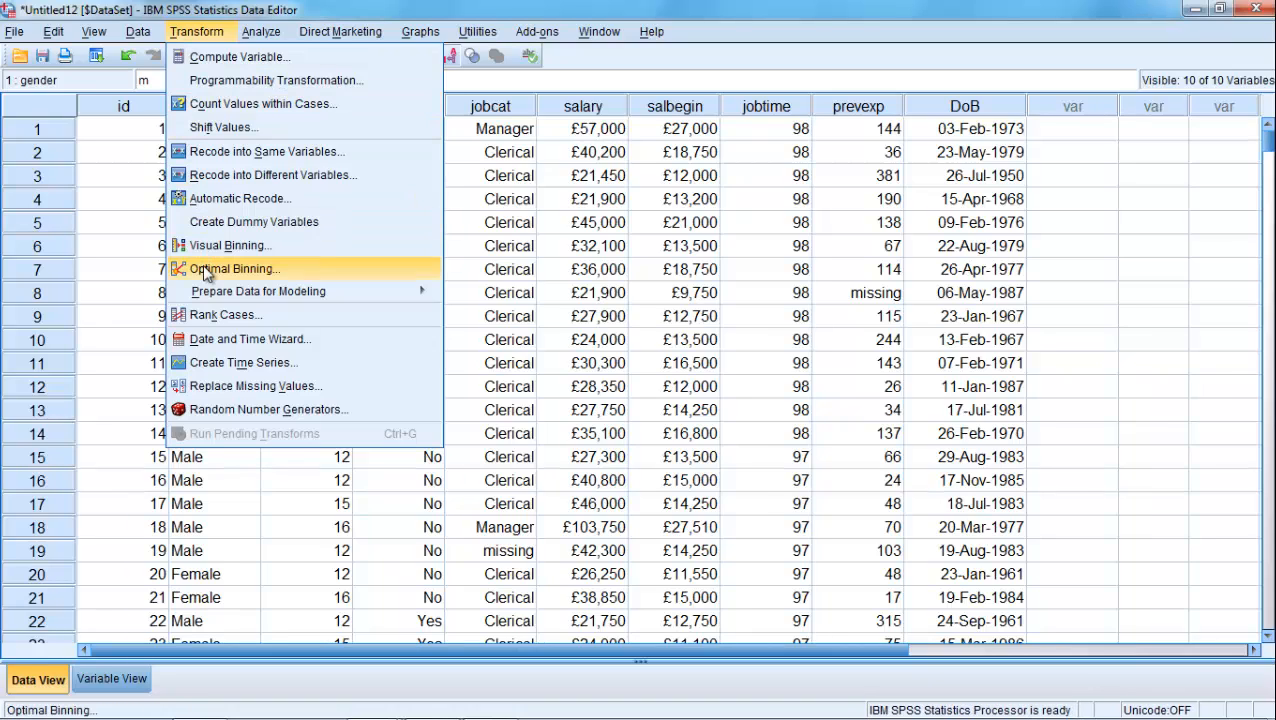
left_click(216, 345)
left_click_drag(427, 132, 345, 117)
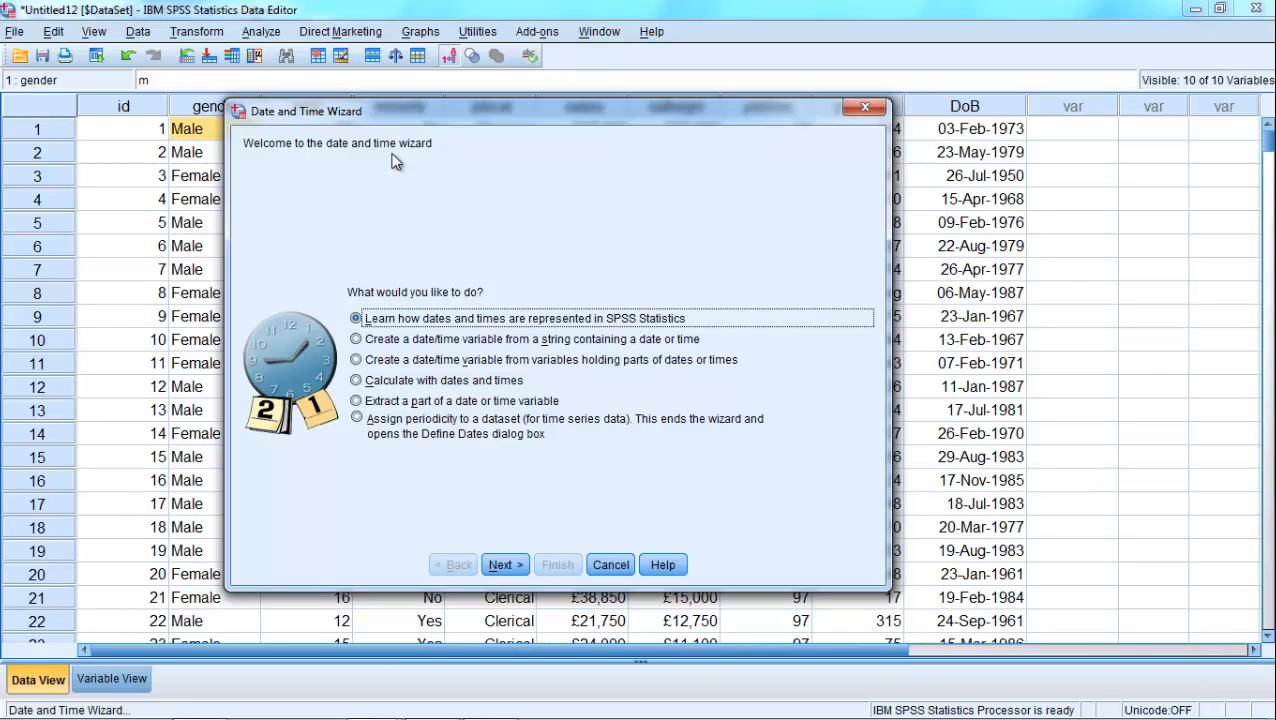
left_click(357, 340)
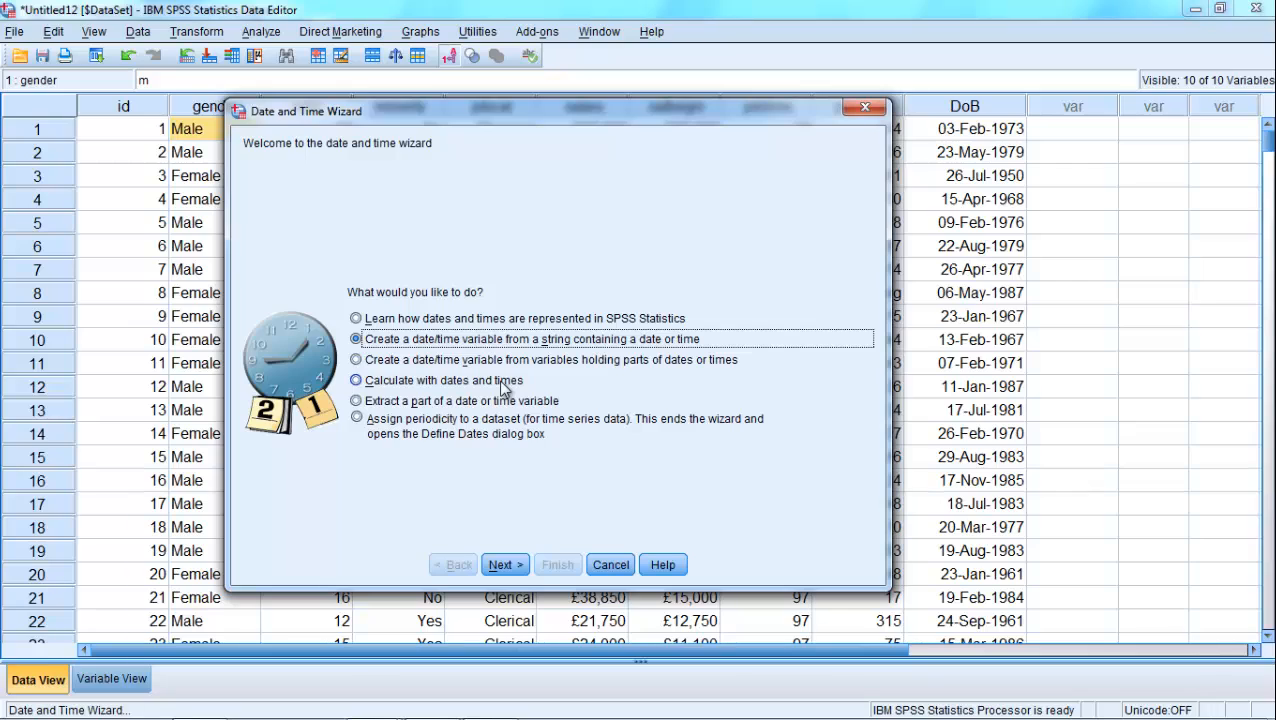
left_click(358, 362)
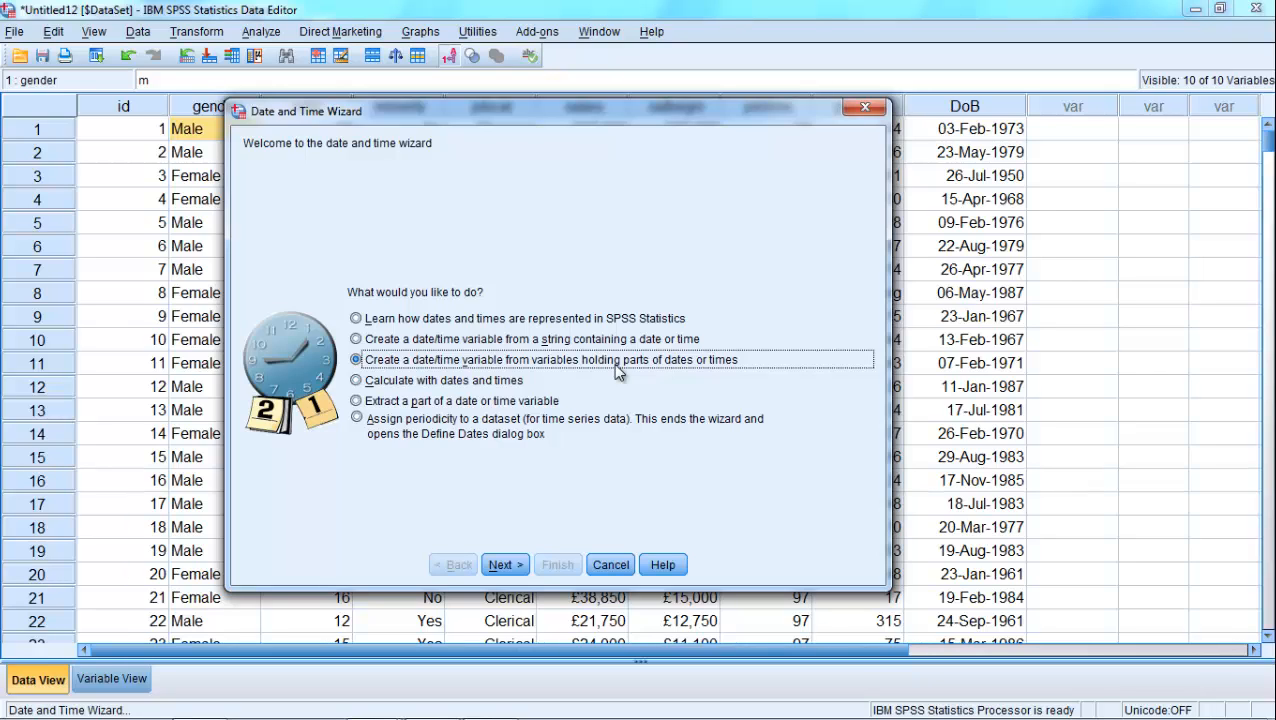
left_click(371, 386)
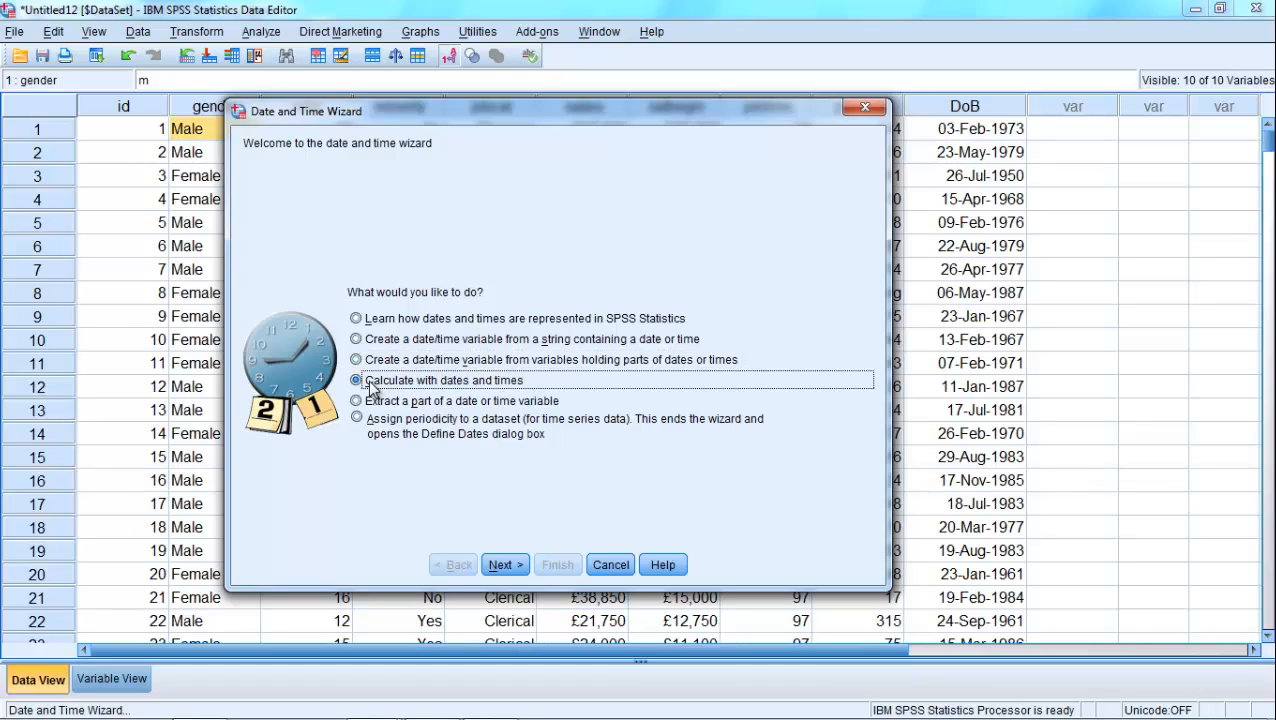
left_click(445, 402)
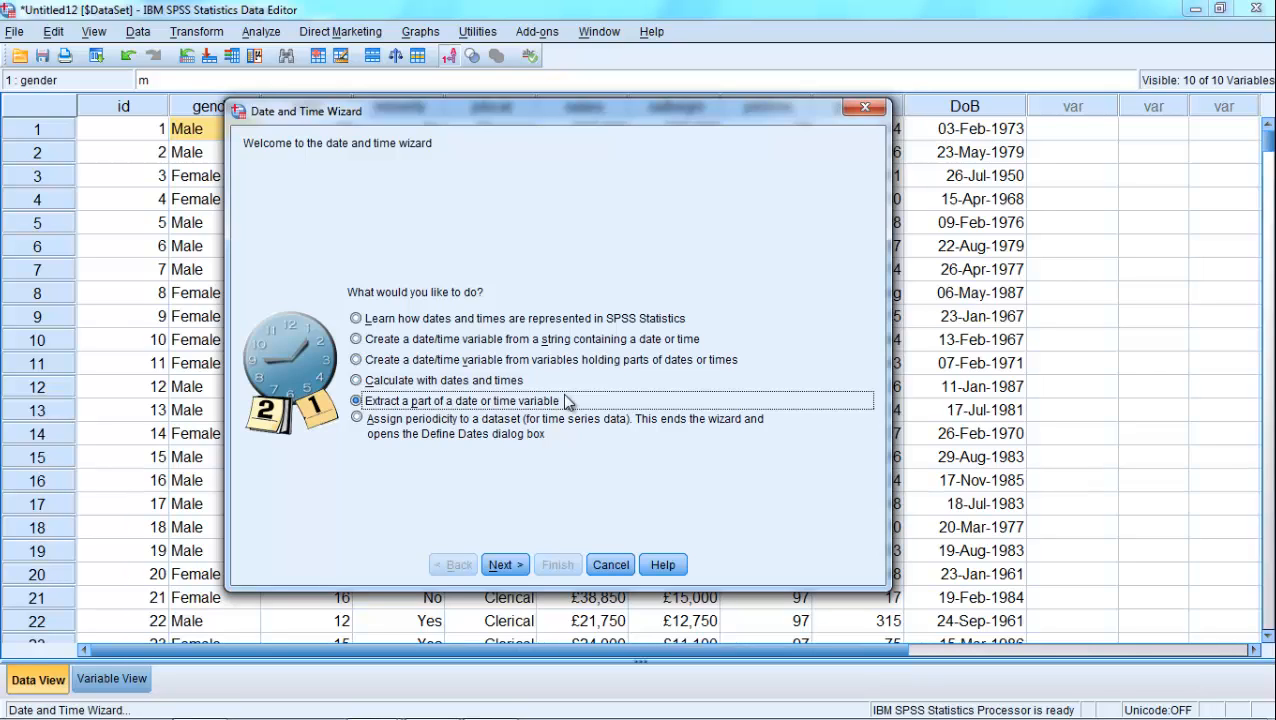
left_click(357, 420)
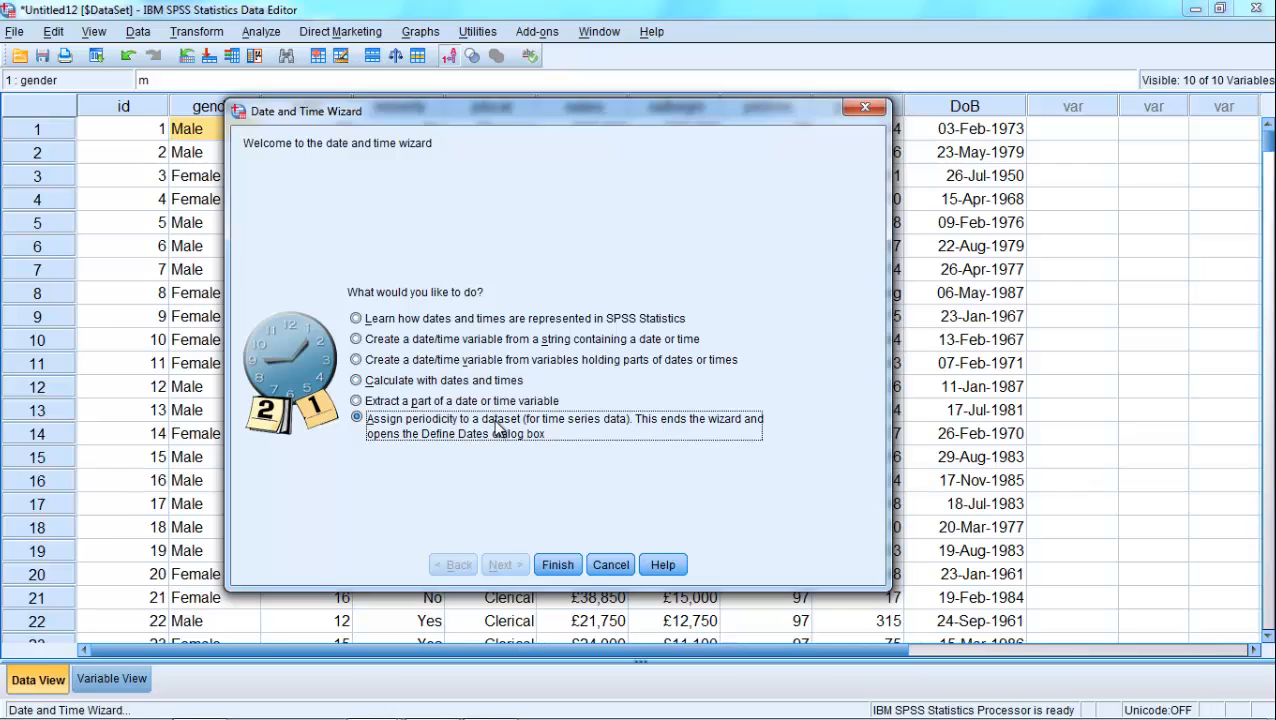
left_click(356, 381)
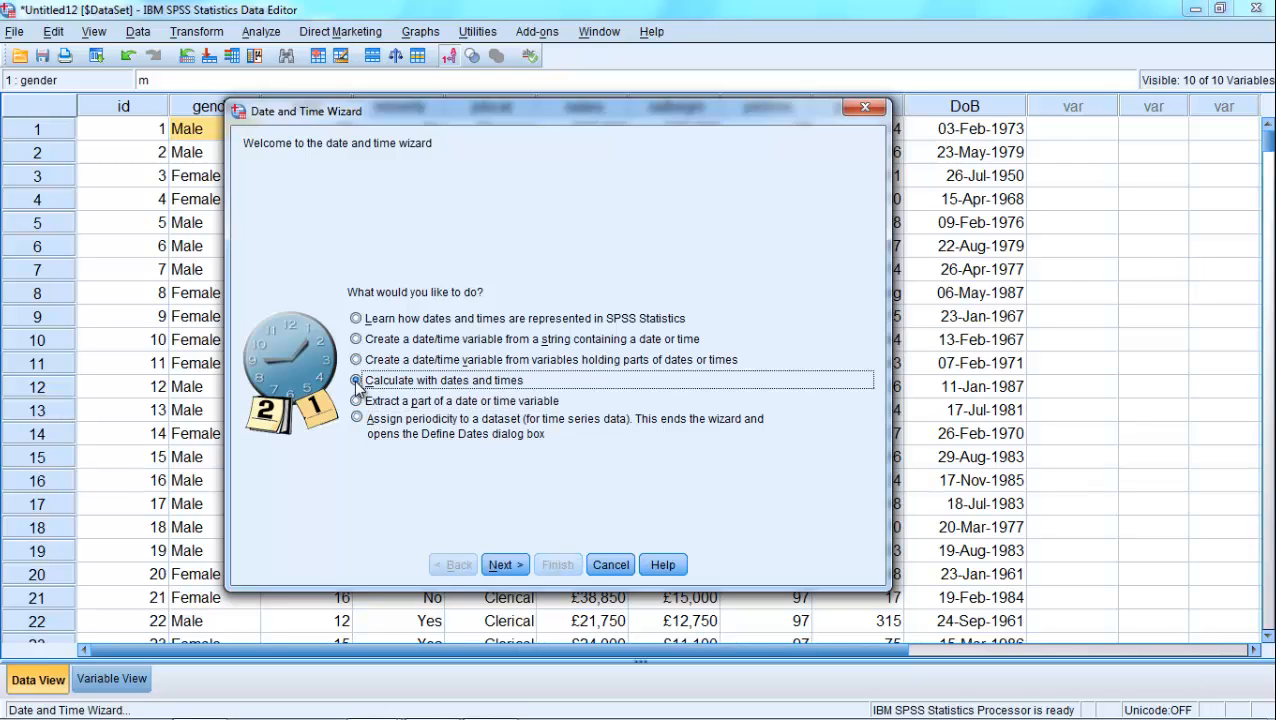
left_click(501, 564)
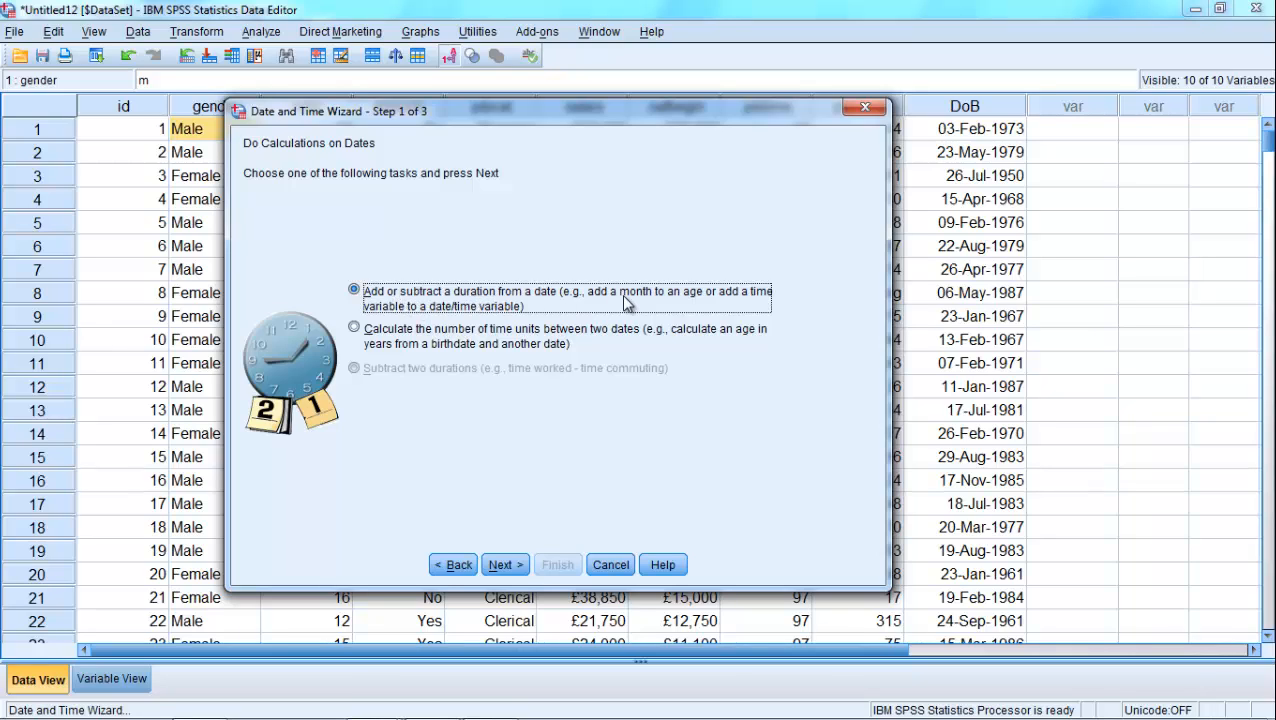
- Set up a calculation of the number of years between two dates, as current date and time minus Date of Birth
left_click(354, 330)
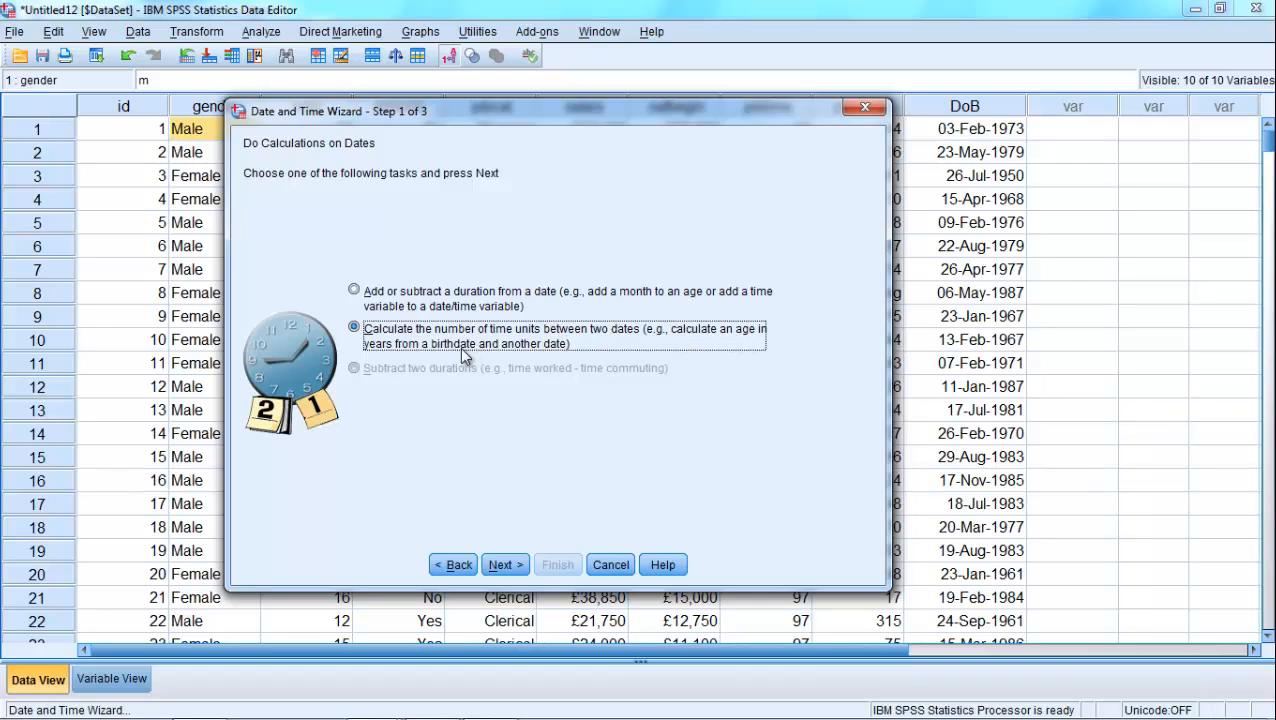
left_click(505, 566)
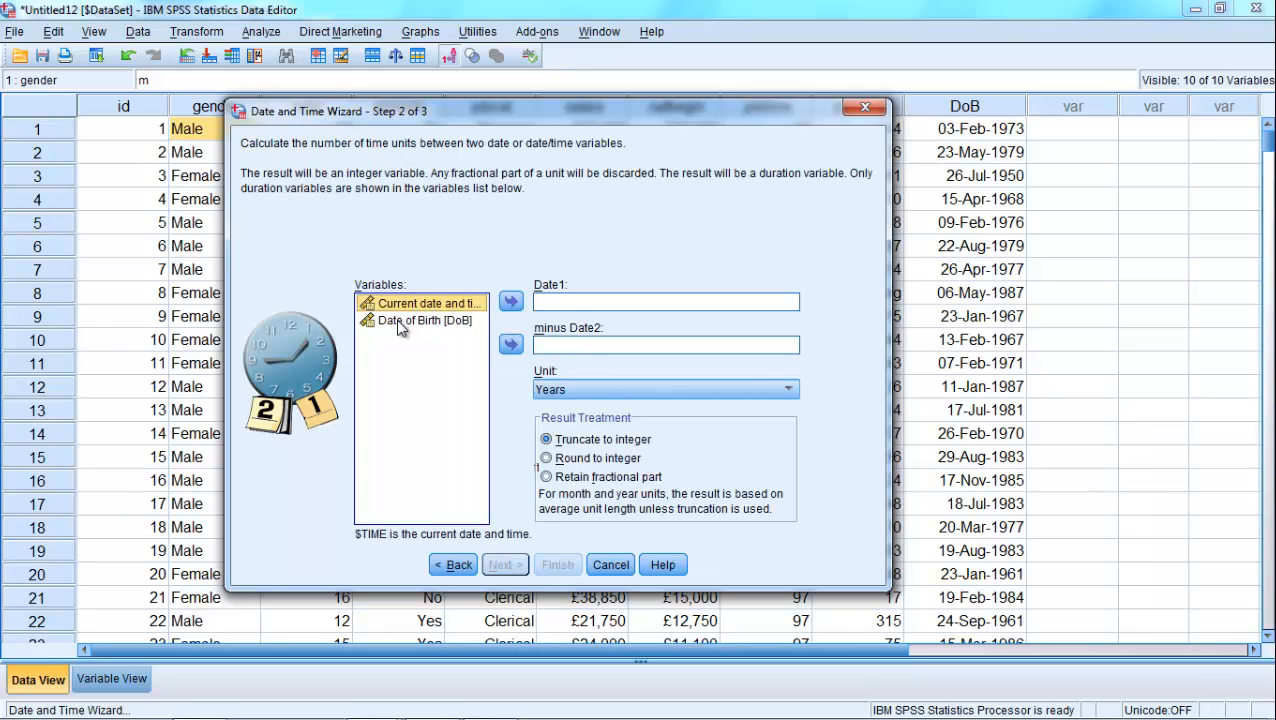
left_click_drag(400, 320, 558, 345)
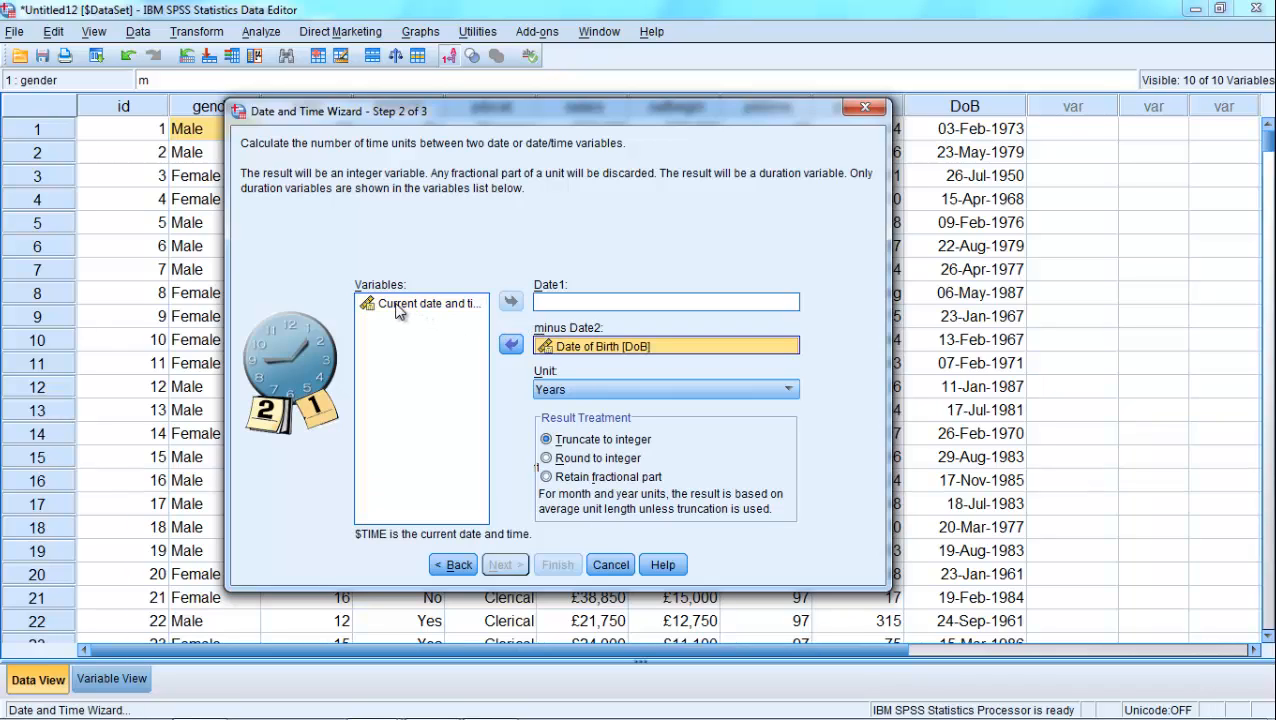
left_click_drag(401, 305, 563, 306)
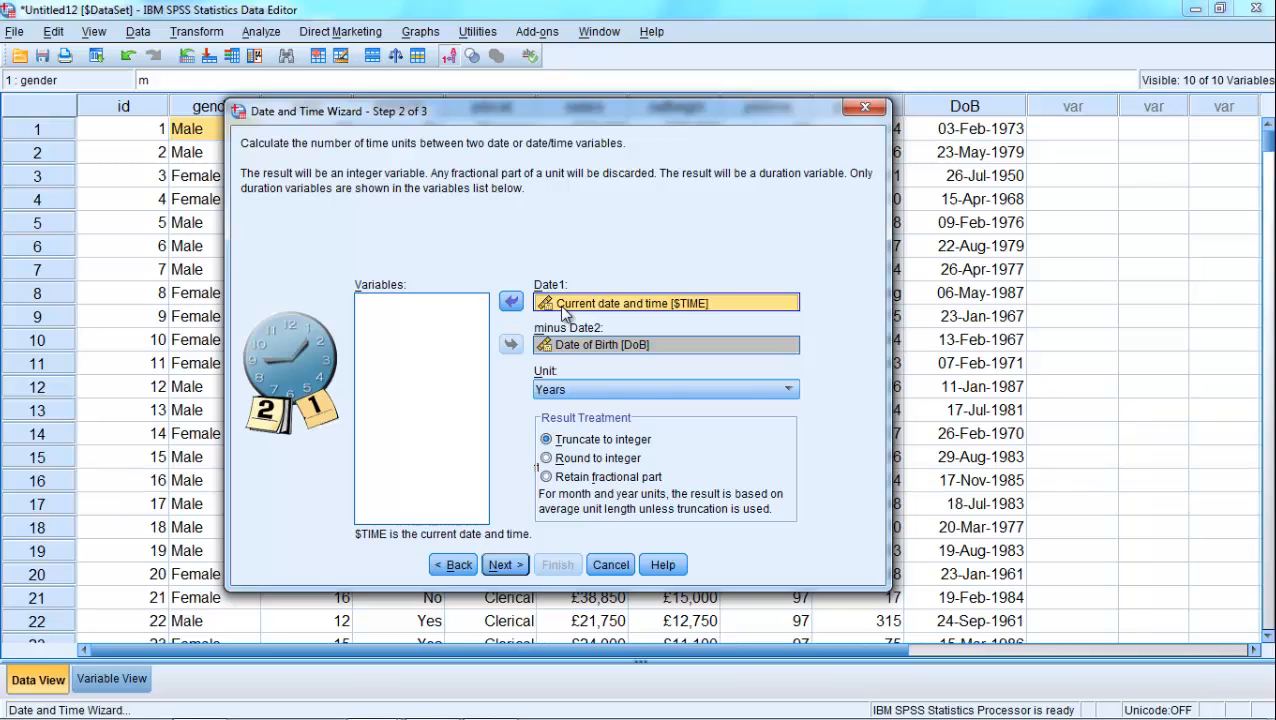
left_click(504, 564)
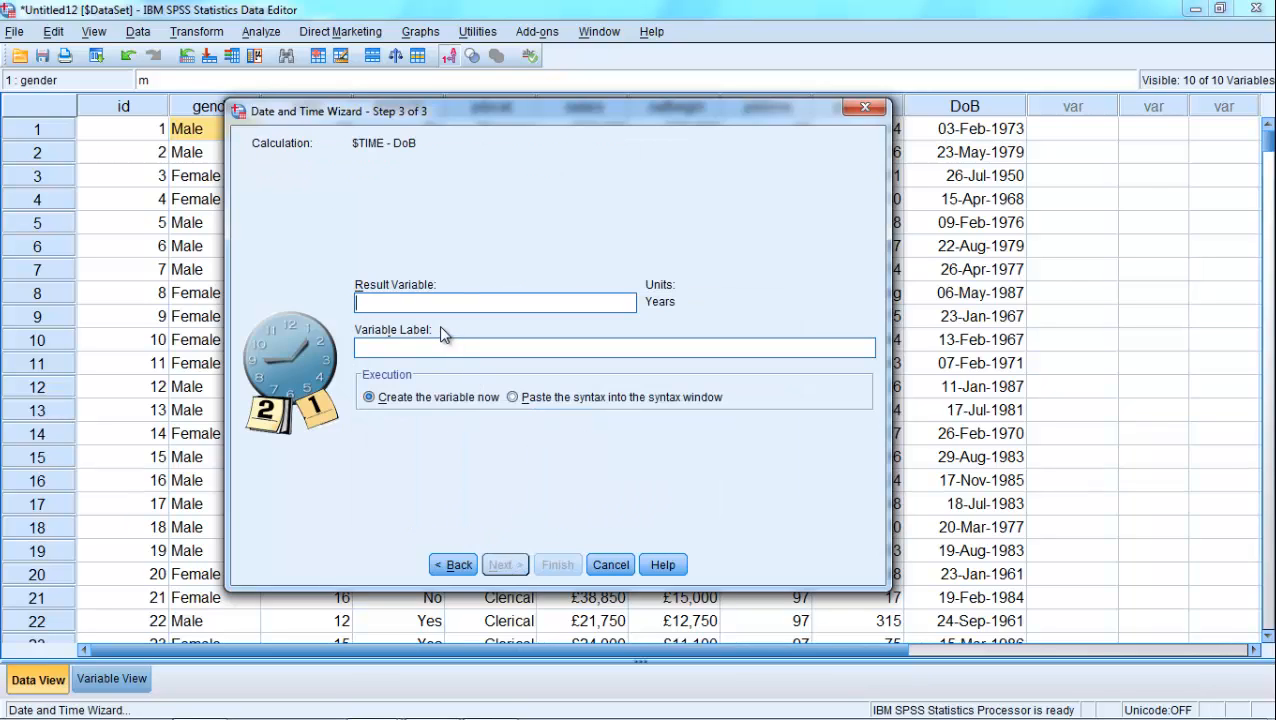
- Name the result variable age with the label "Age of Employee", create it, and go to its column in the data
type("age")
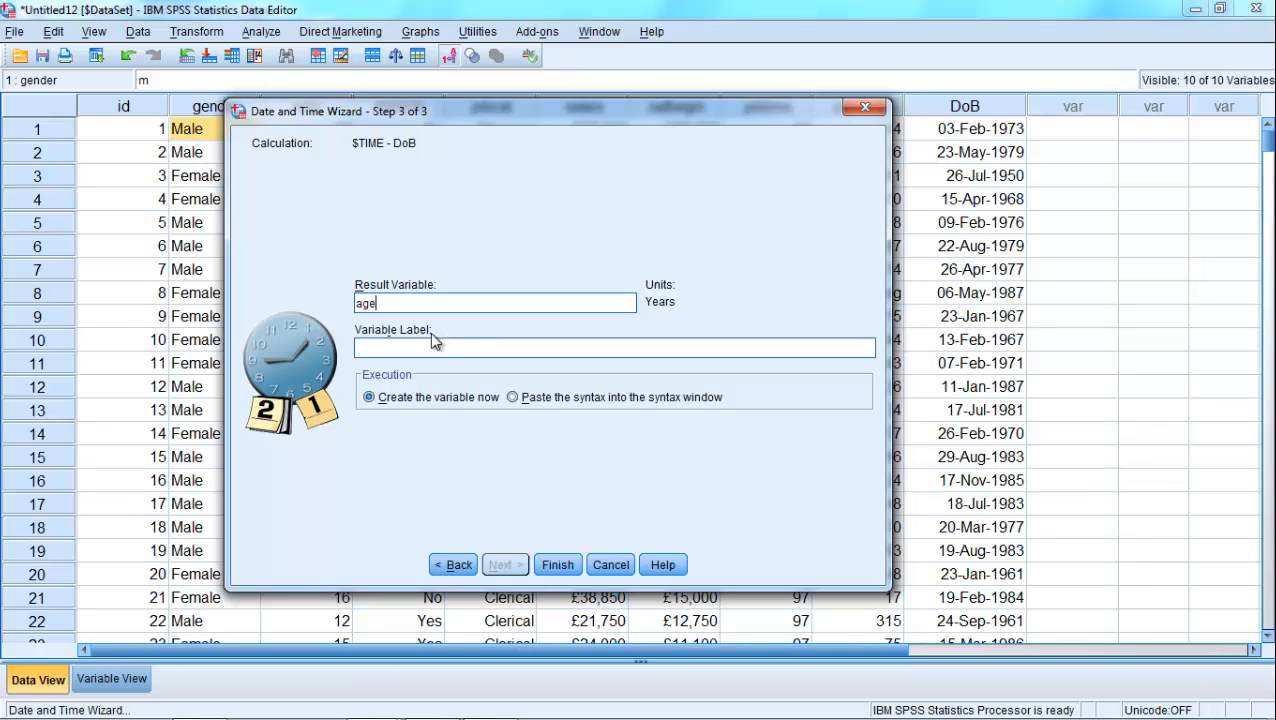
left_click(430, 348)
type("Age of Employee")
left_click(559, 567)
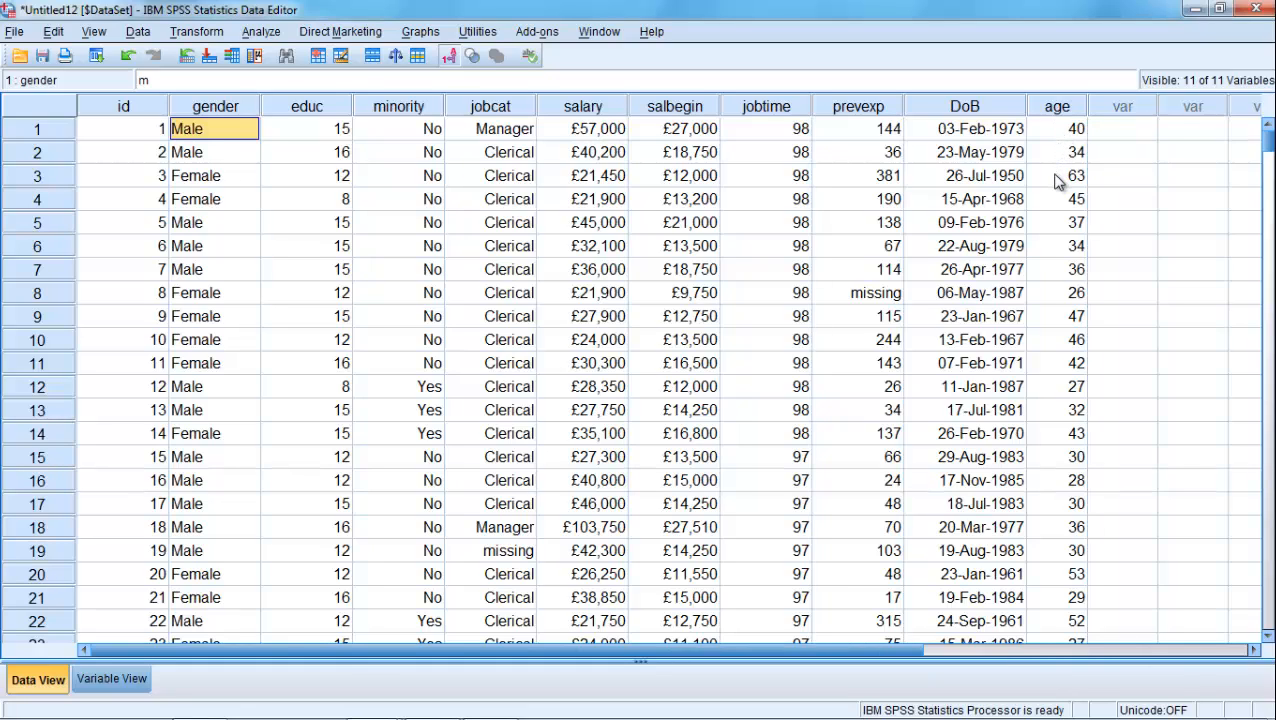
key("End")
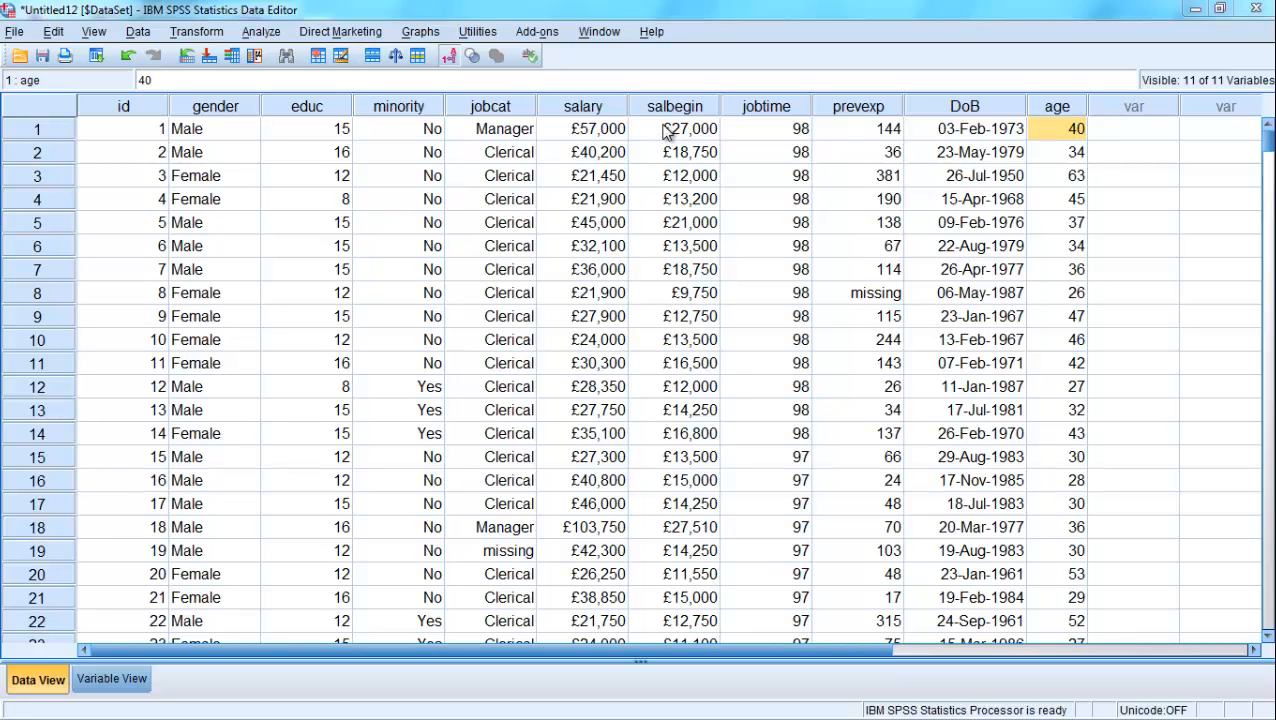
- Create a simple histogram of Beginning Salary with the Chart Builder
left_click(411, 34)
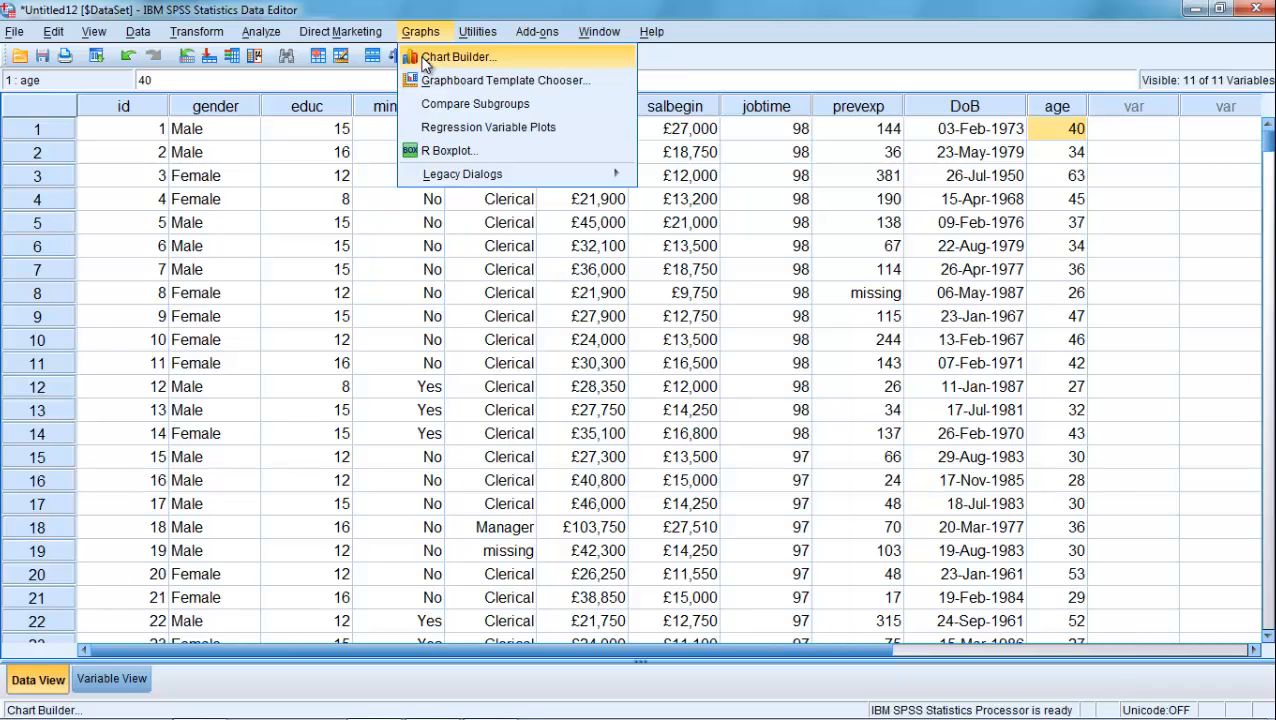
left_click(426, 60)
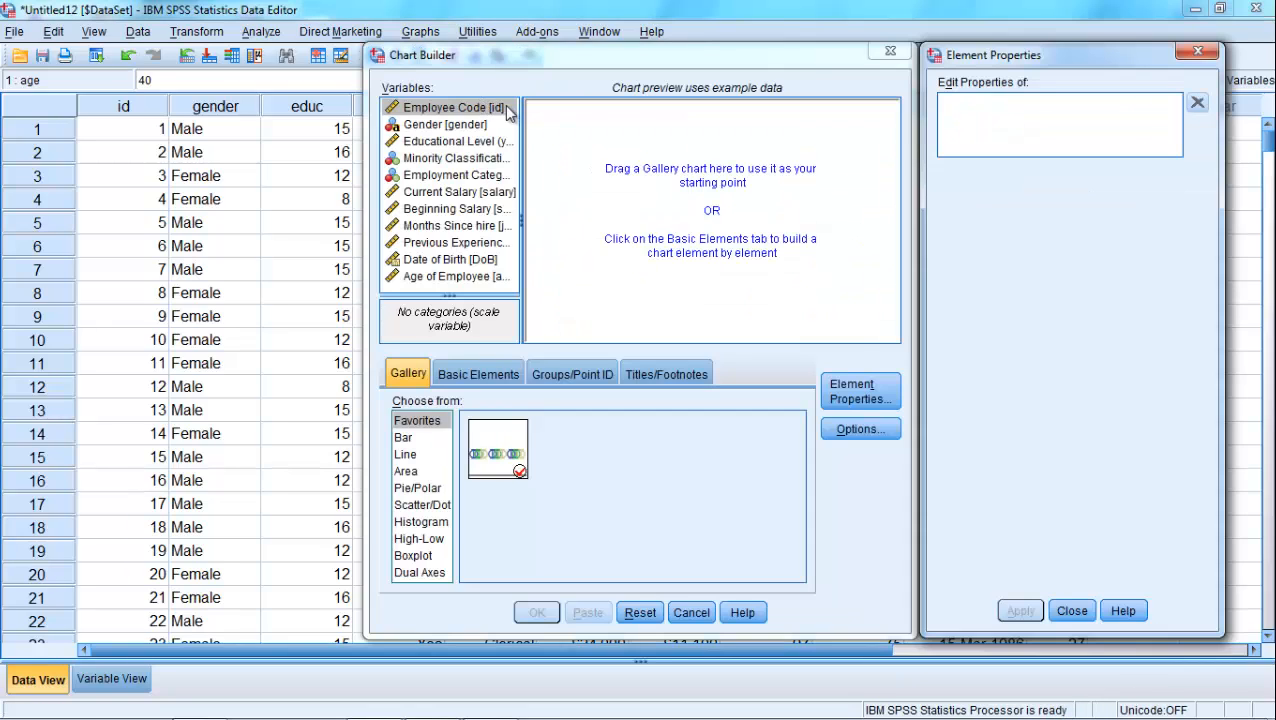
left_click_drag(455, 38, 449, 38)
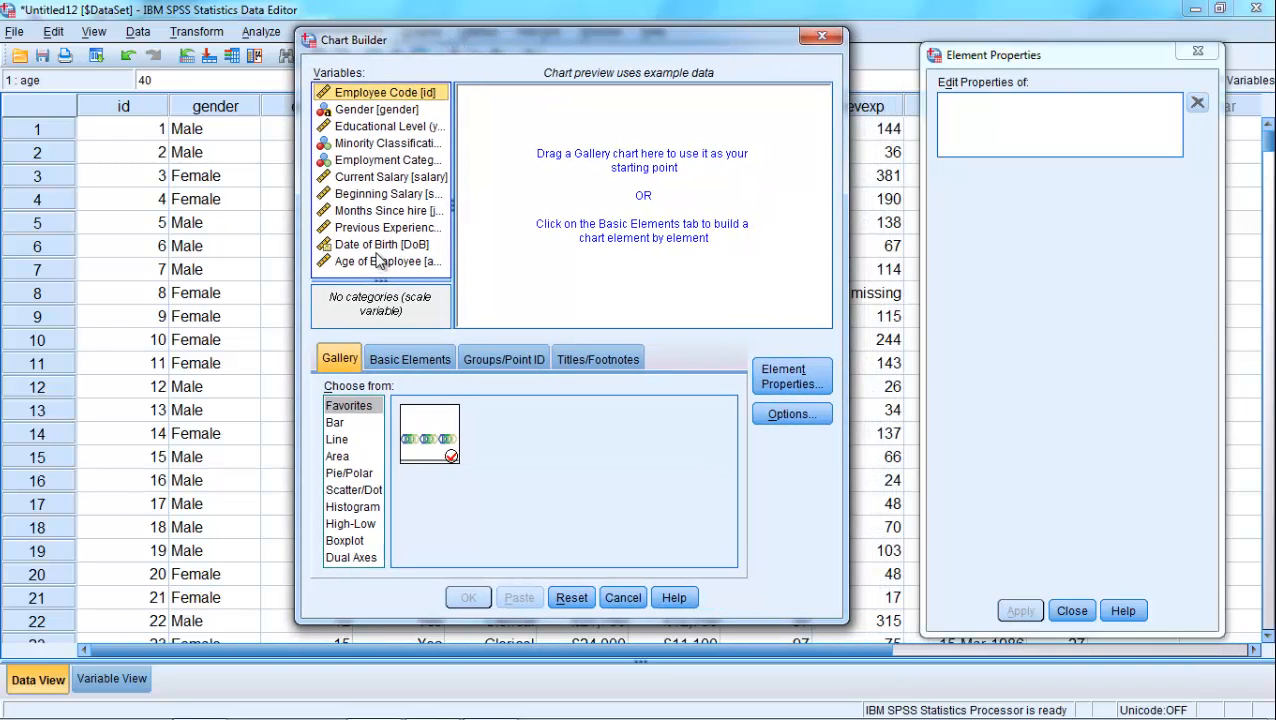
left_click(366, 195)
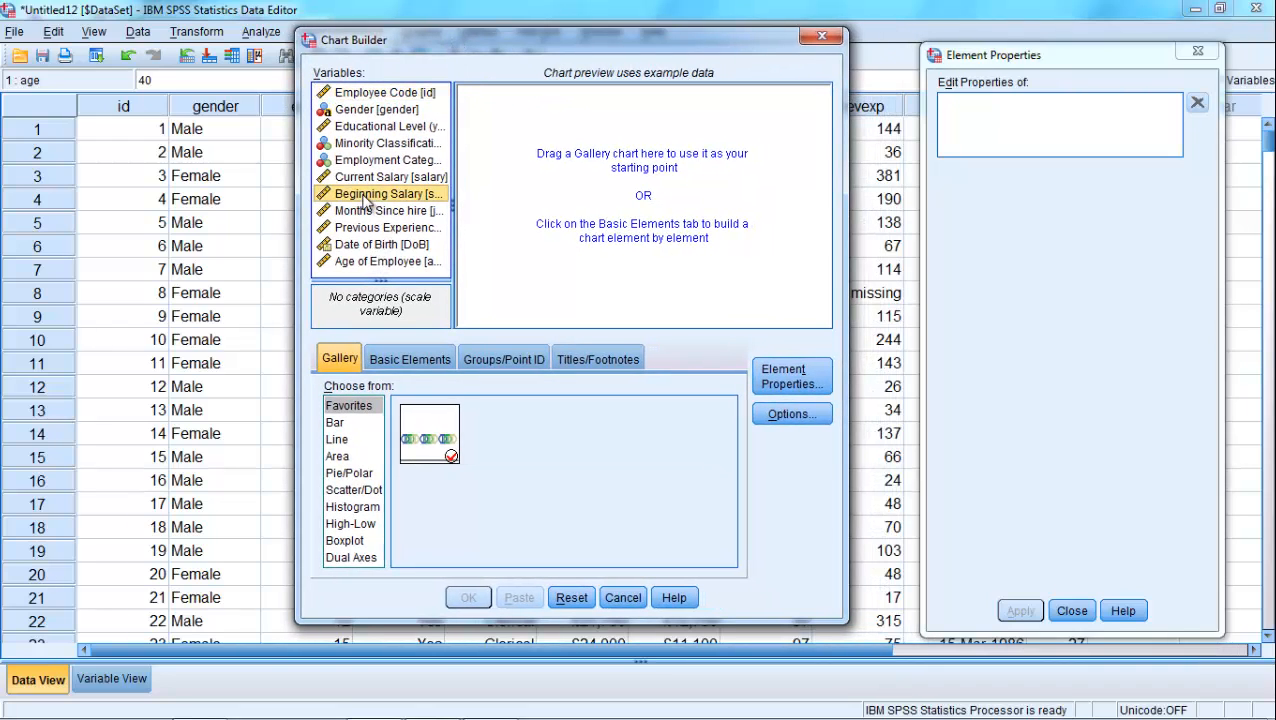
left_click(355, 507)
left_click_drag(443, 428, 595, 232)
left_click_drag(398, 205, 580, 306)
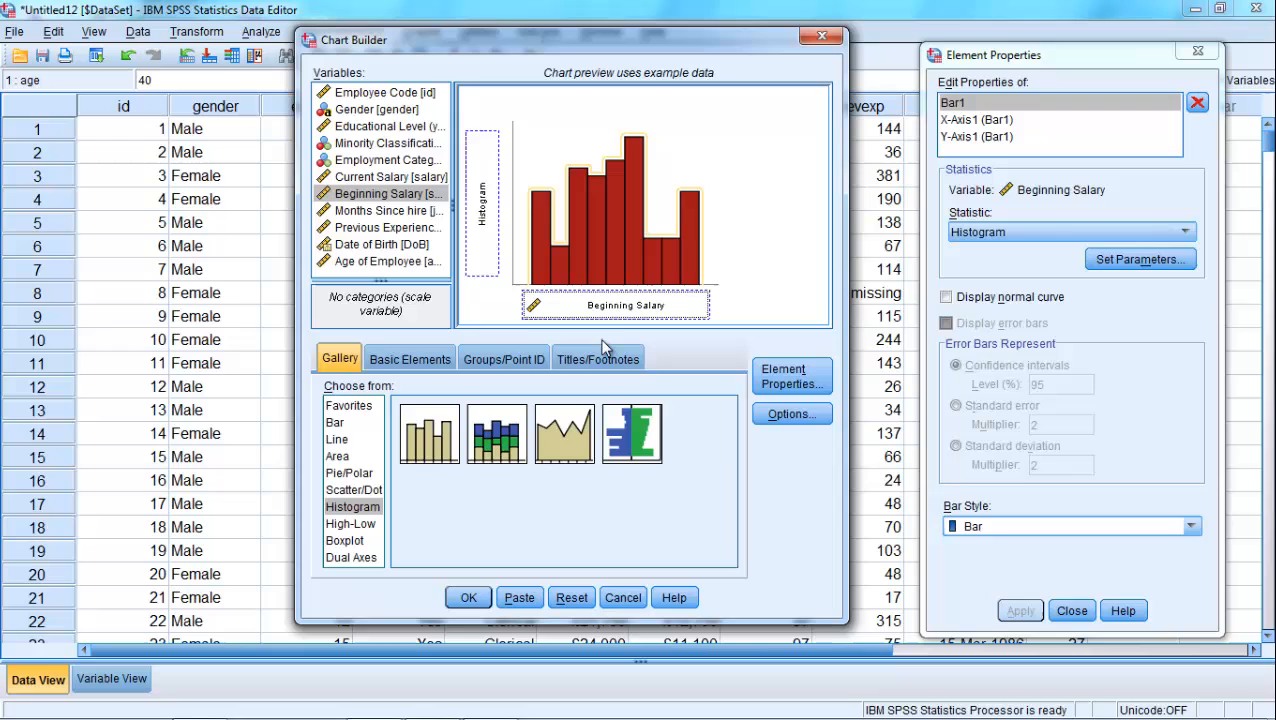
left_click(470, 598)
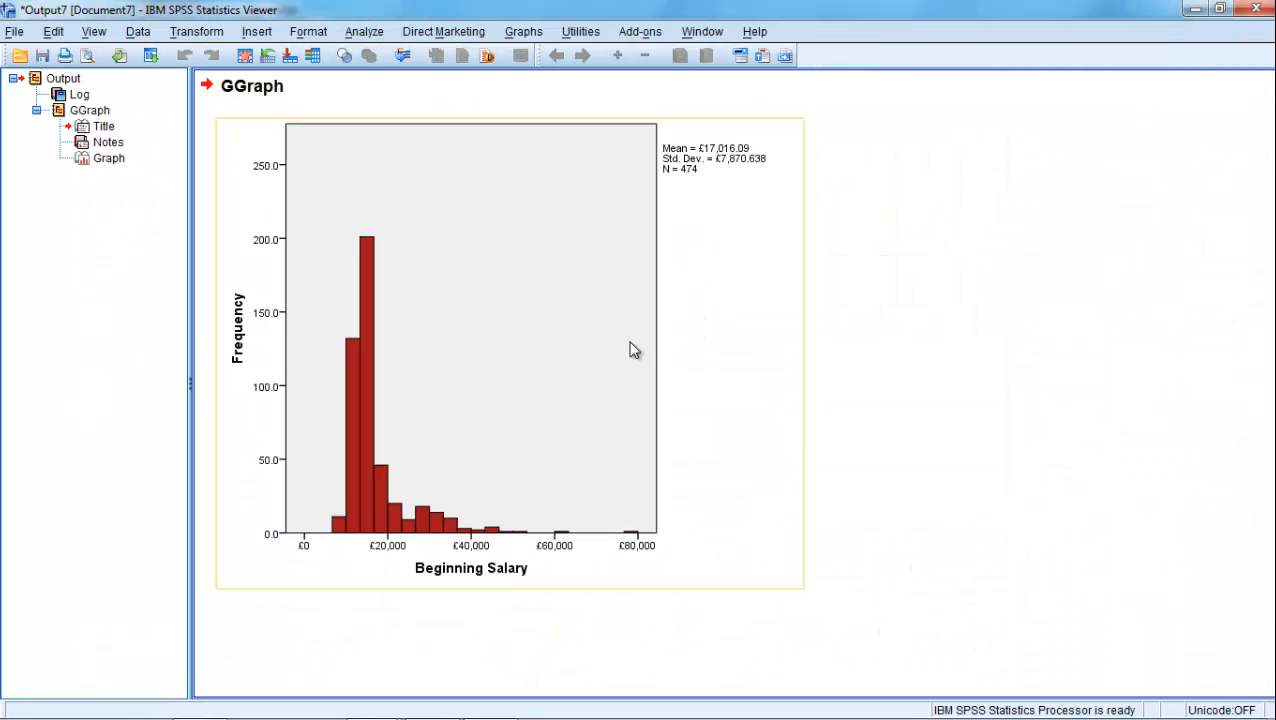
- Widen the Beginning Salary histogram in the output to about one and a half times its width
left_click(630, 350)
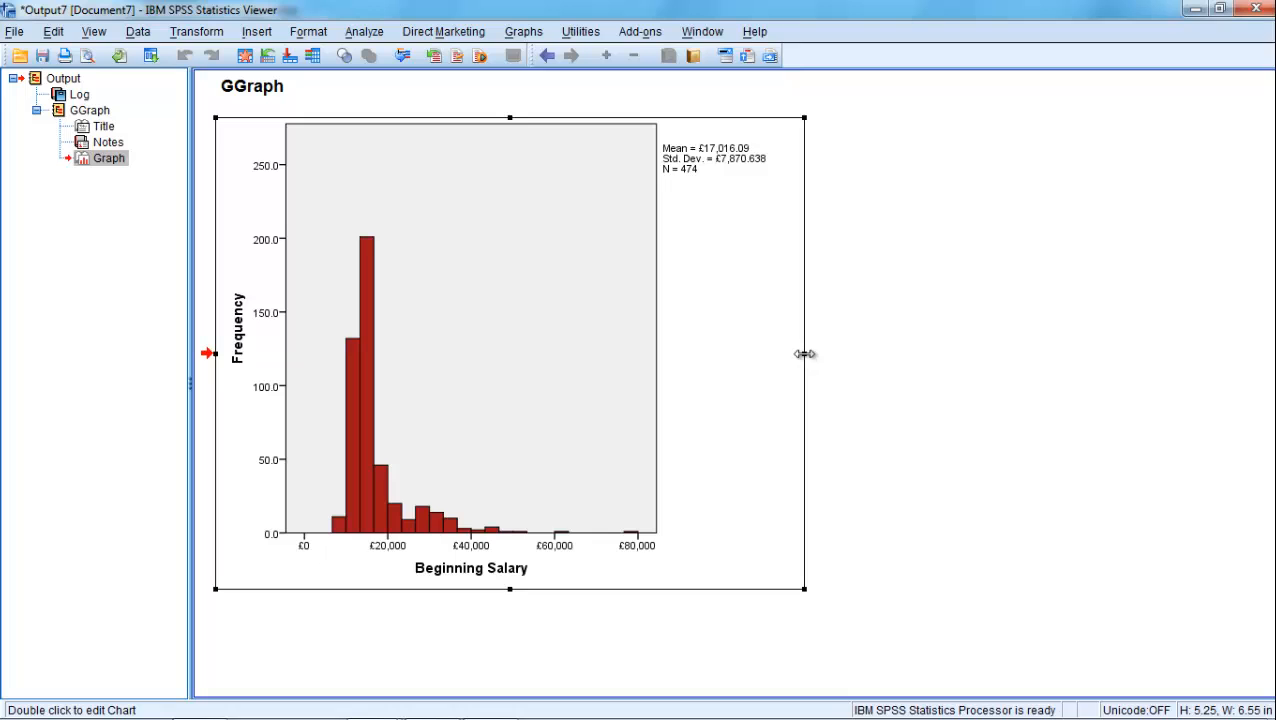
left_click_drag(805, 353, 1138, 355)
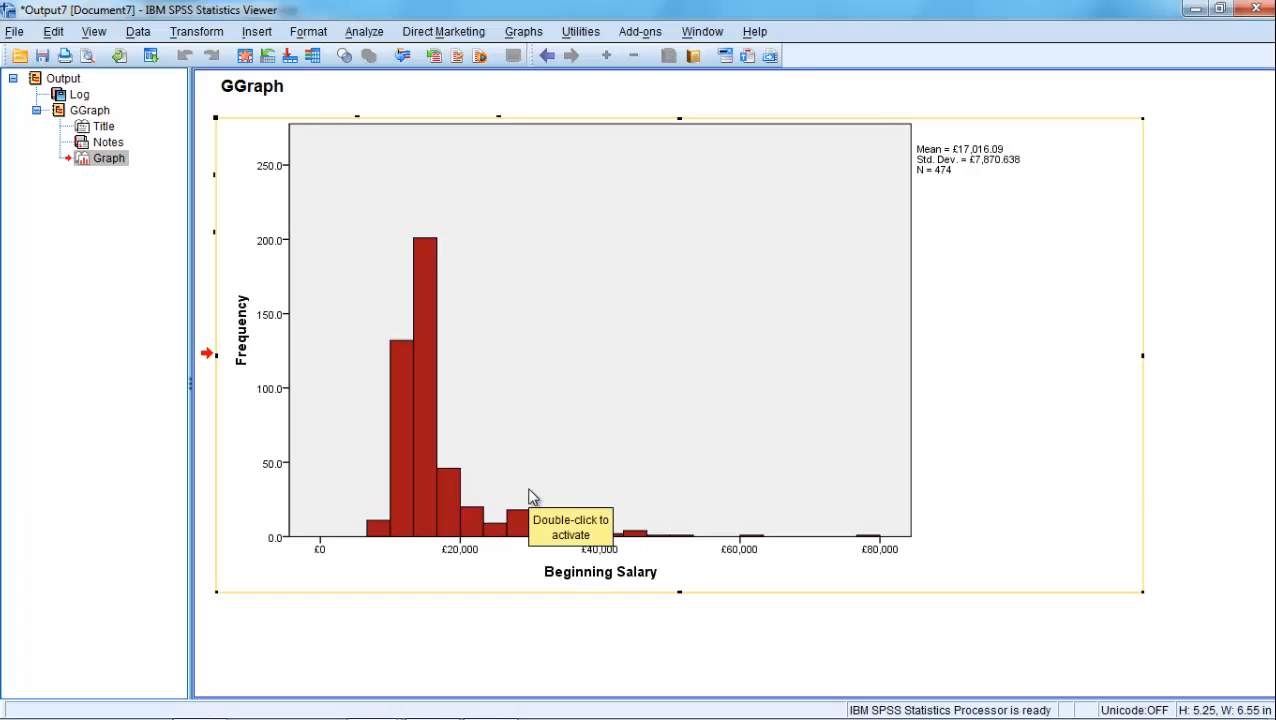
left_click(405, 113)
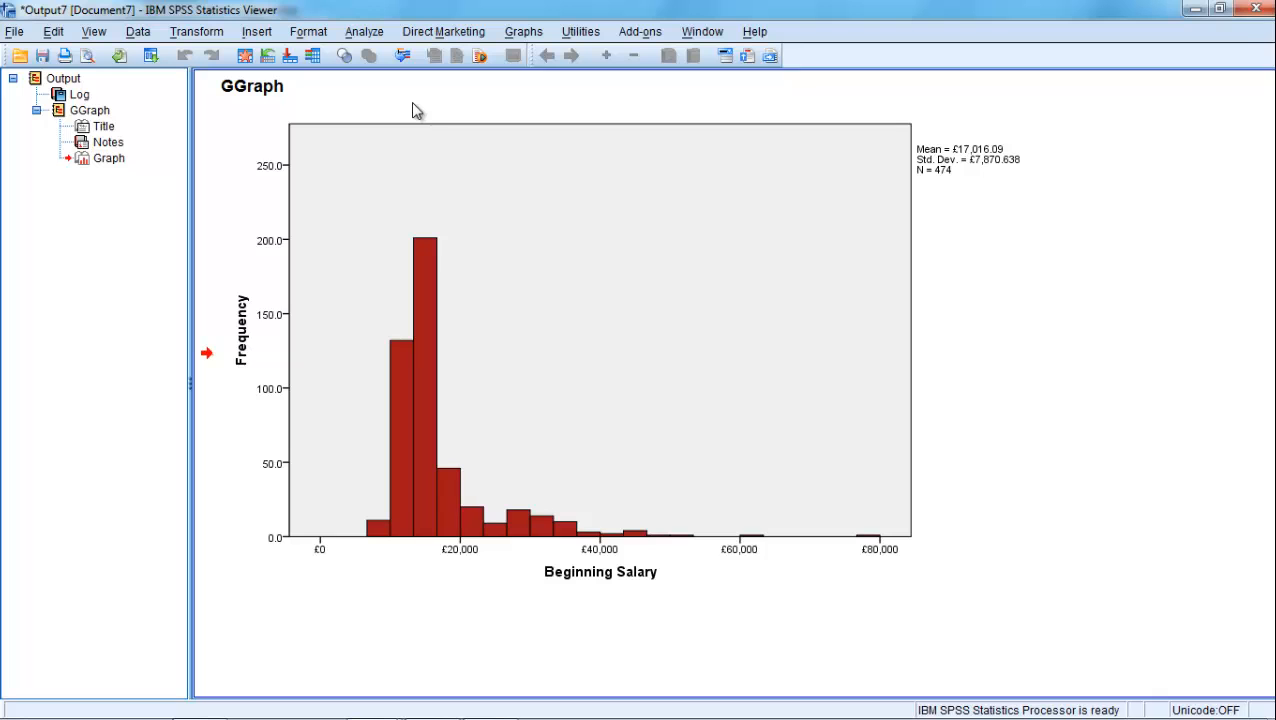
- Return to the data and start Visual Binning with Current Salary, Beginning Salary and Age of Employee as the variables to bin
left_click(244, 57)
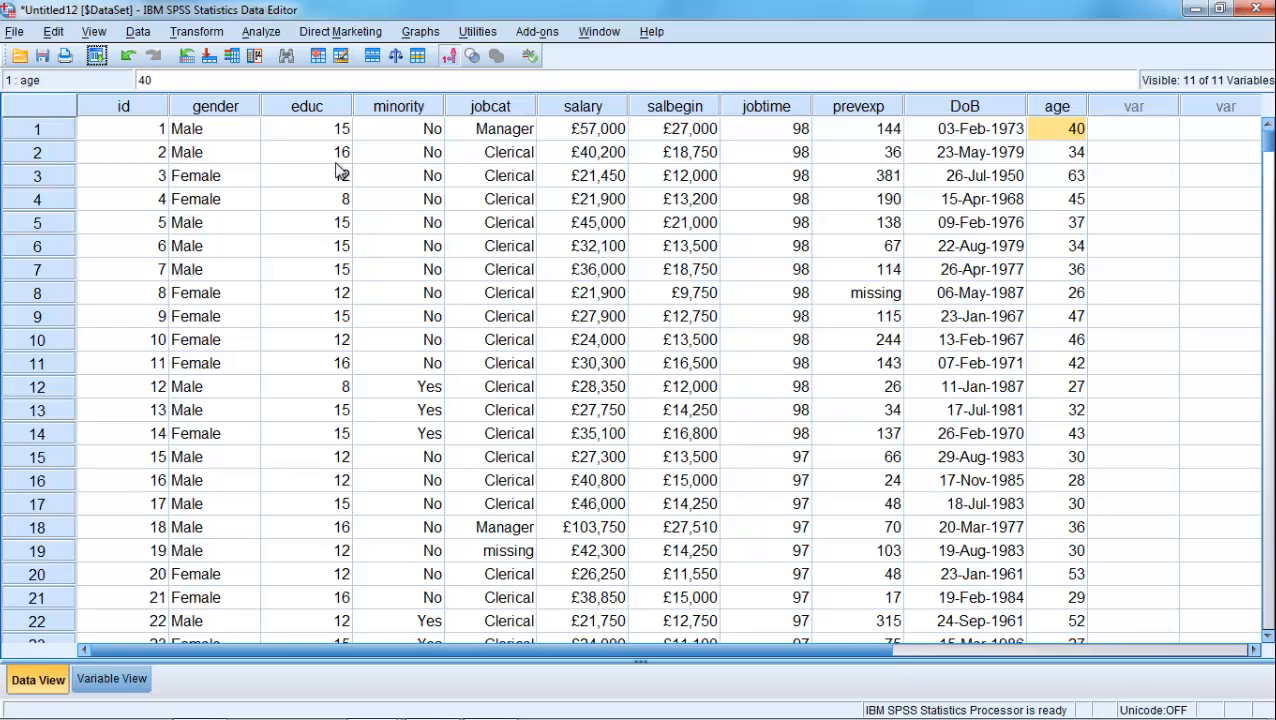
left_click(190, 32)
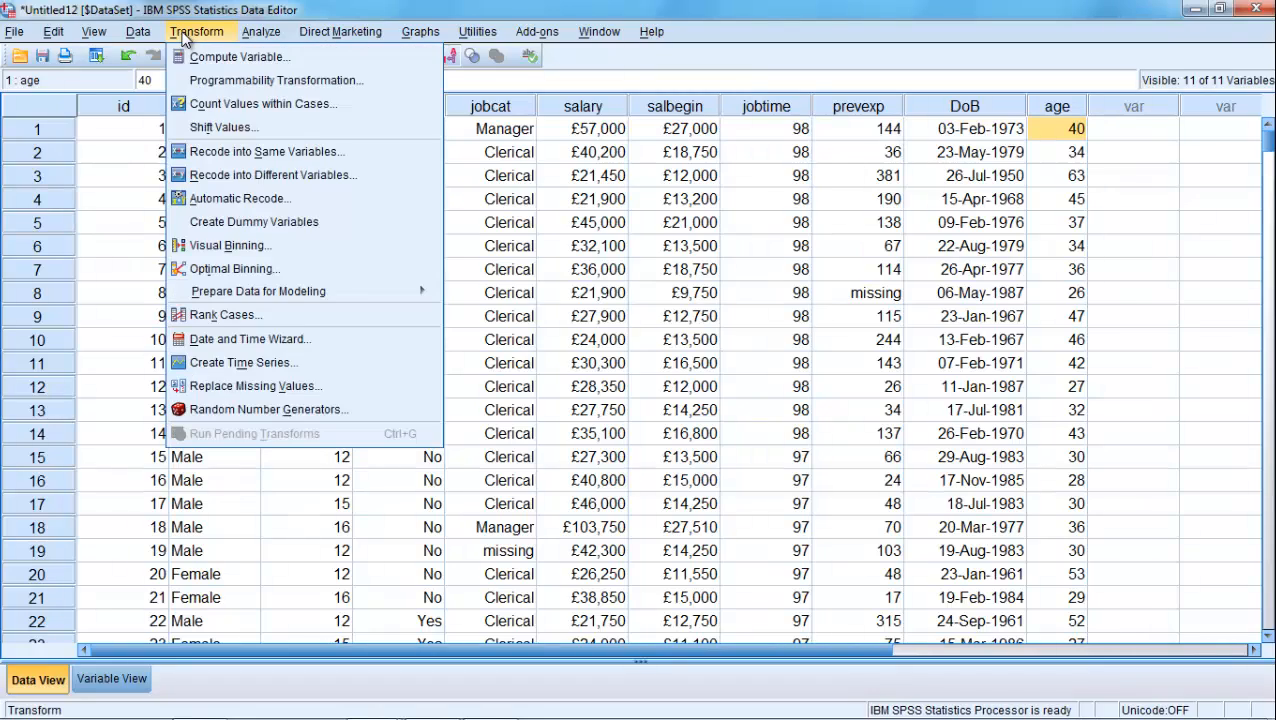
left_click(228, 246)
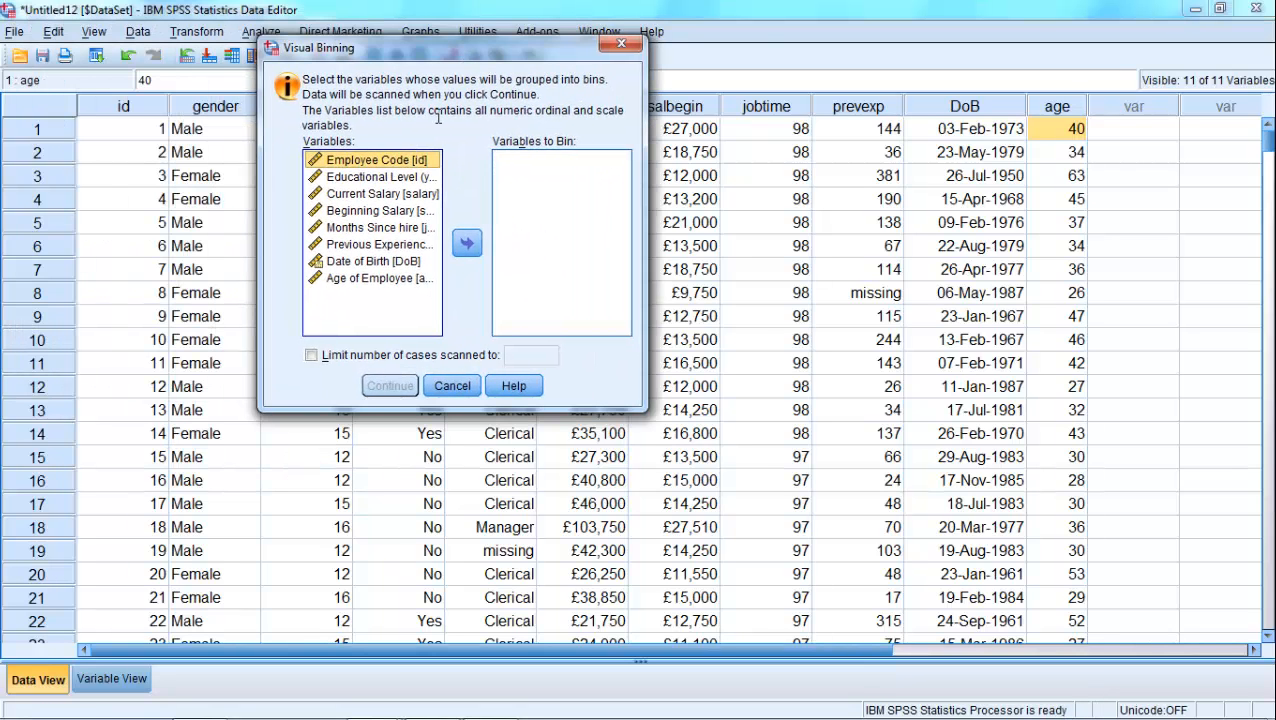
left_click(394, 196)
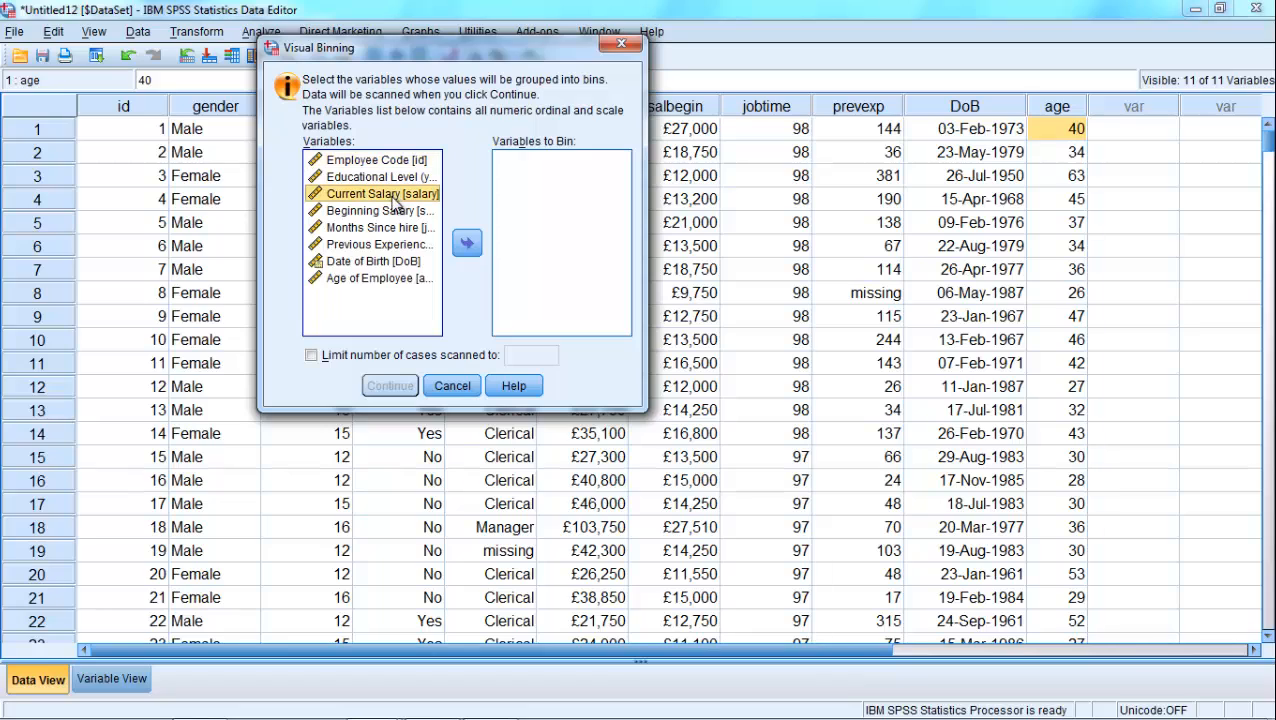
left_click(395, 211, "ctrl")
left_click(369, 280, "ctrl")
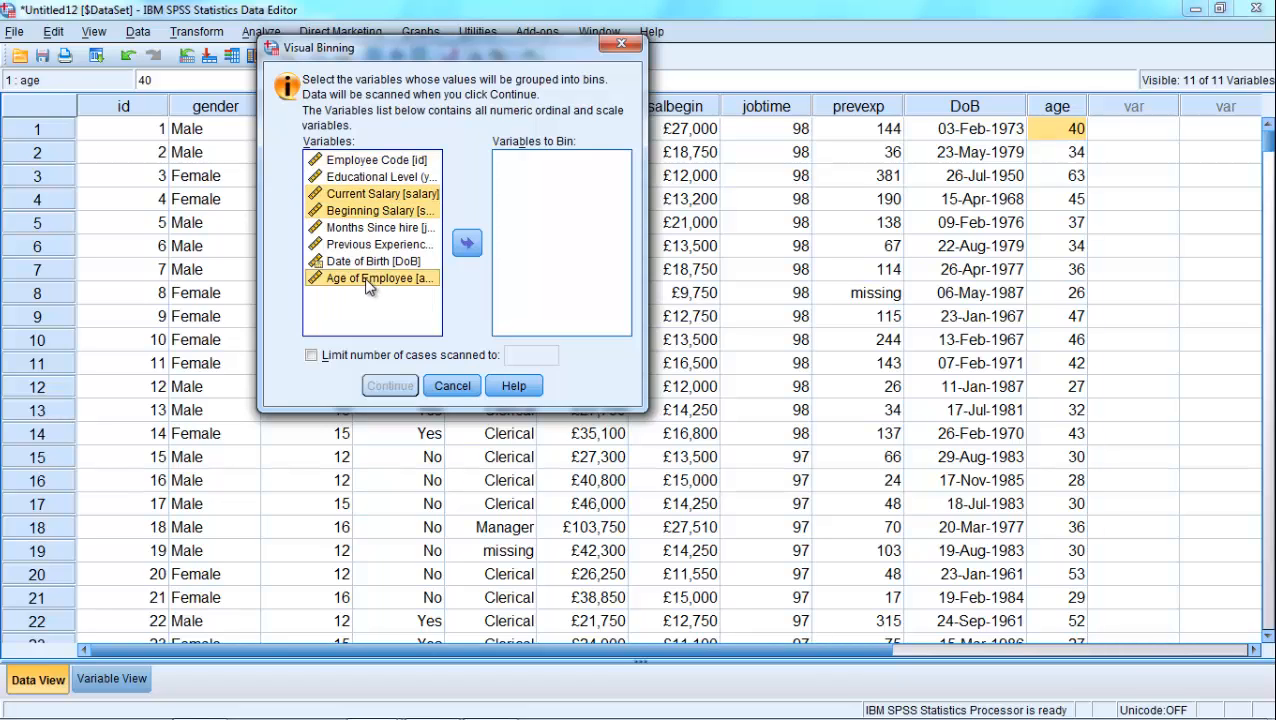
left_click(466, 246)
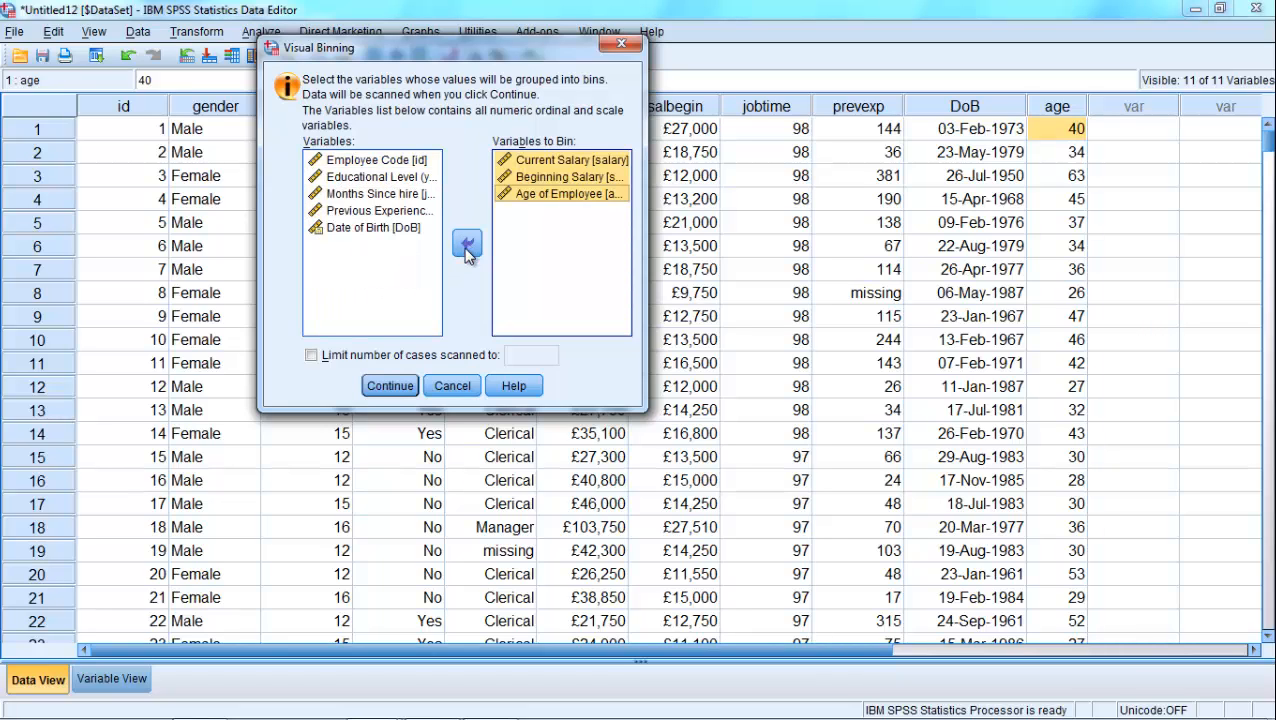
left_click(391, 389)
left_click(388, 388)
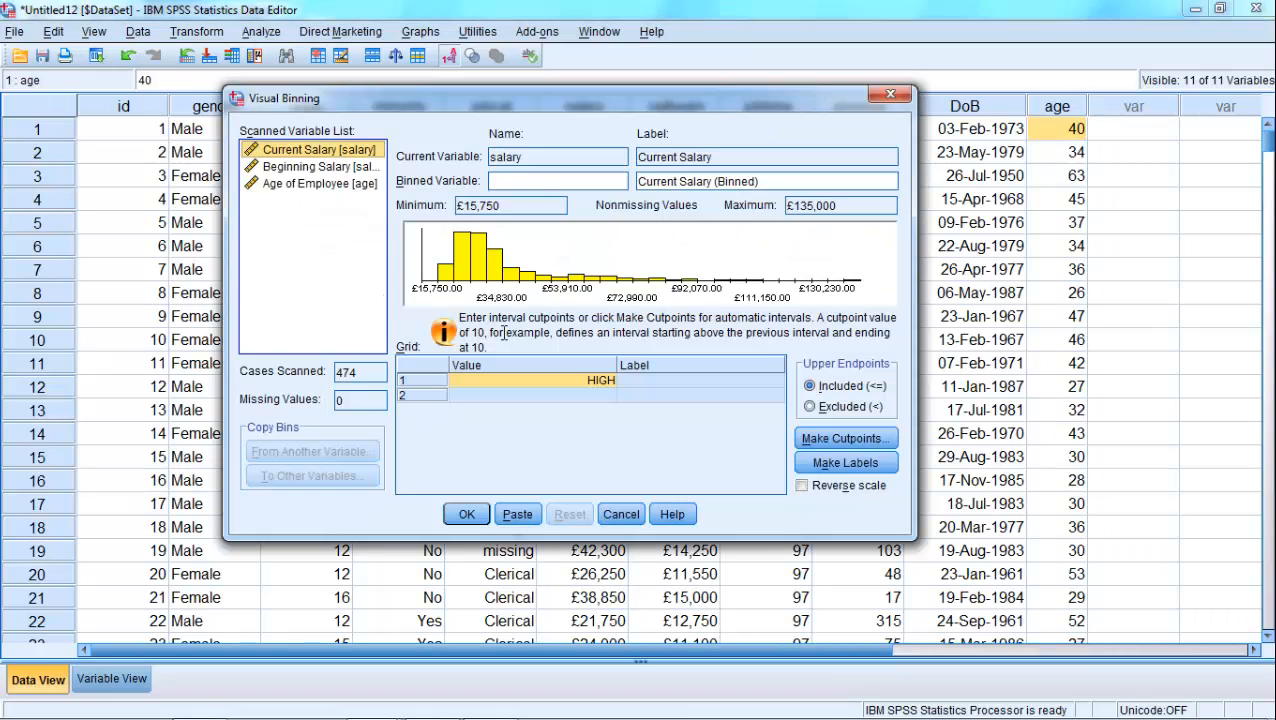
- Make cutpoints for Beginning Salary using equal percentiles based on scanned cases, with 3 cutpoints at 25% width
left_click(322, 167)
left_click_drag(457, 95, 428, 74)
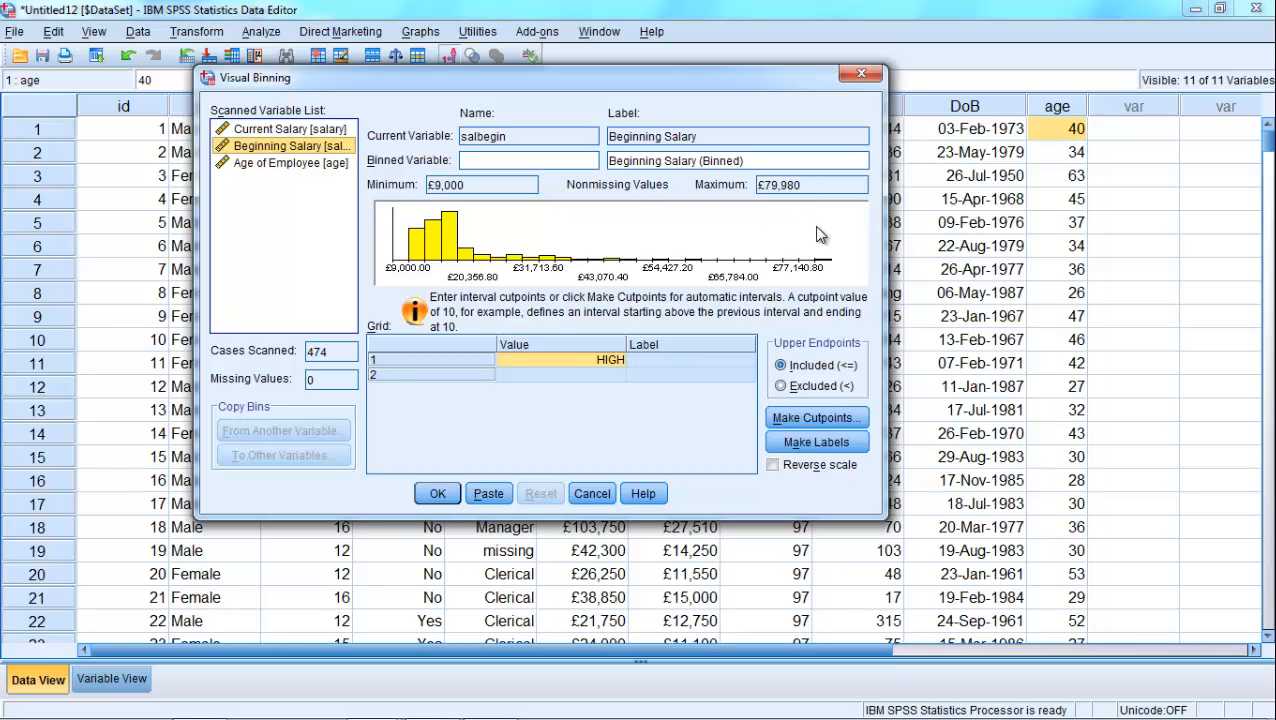
left_click(790, 416)
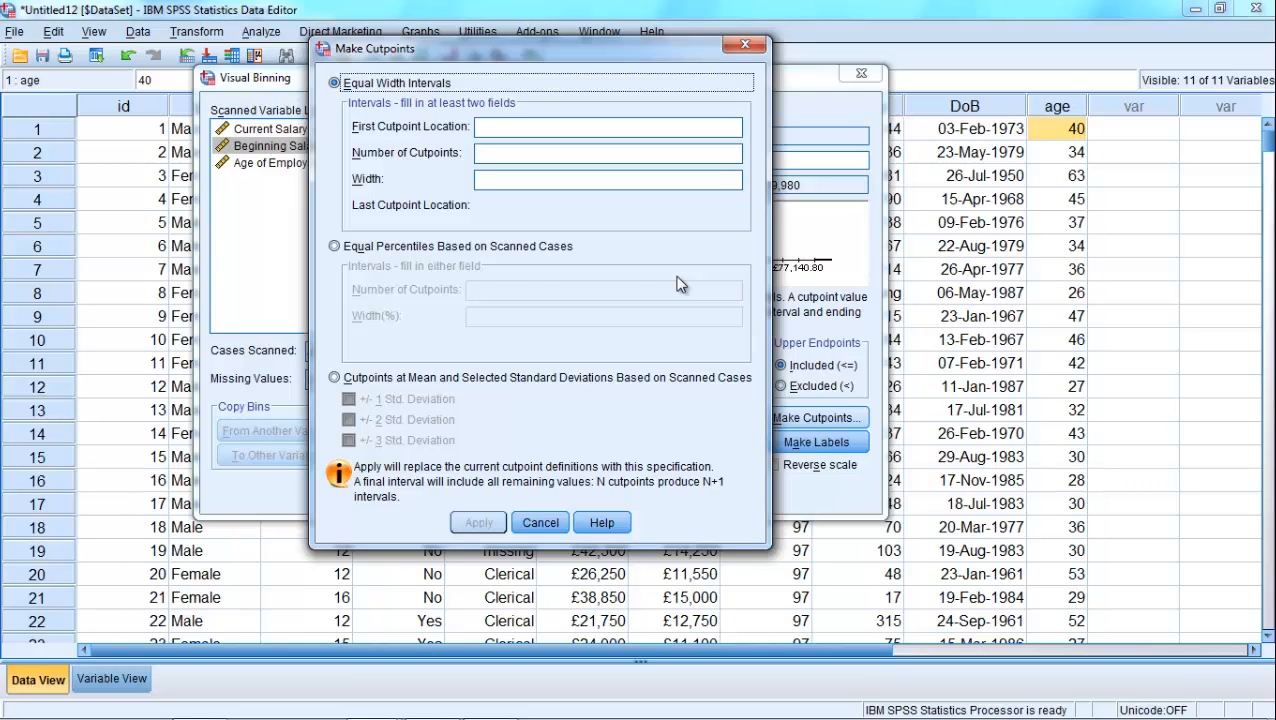
left_click(339, 246)
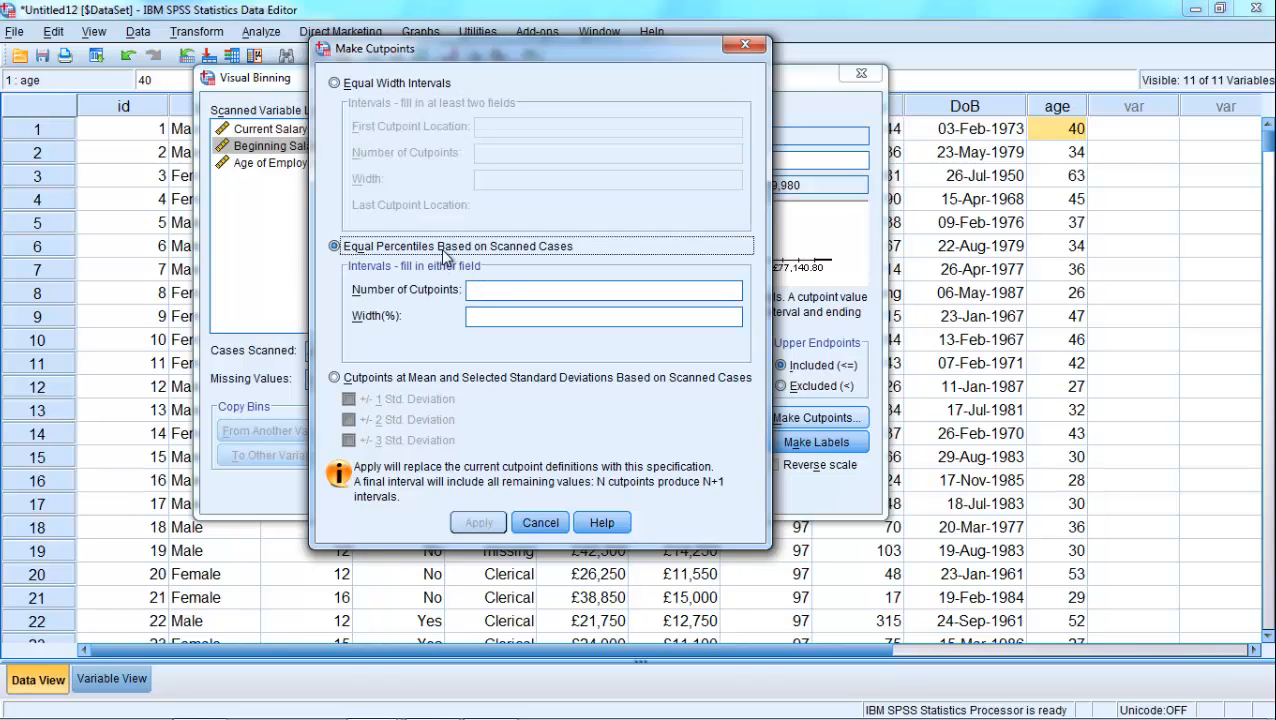
left_click(520, 288)
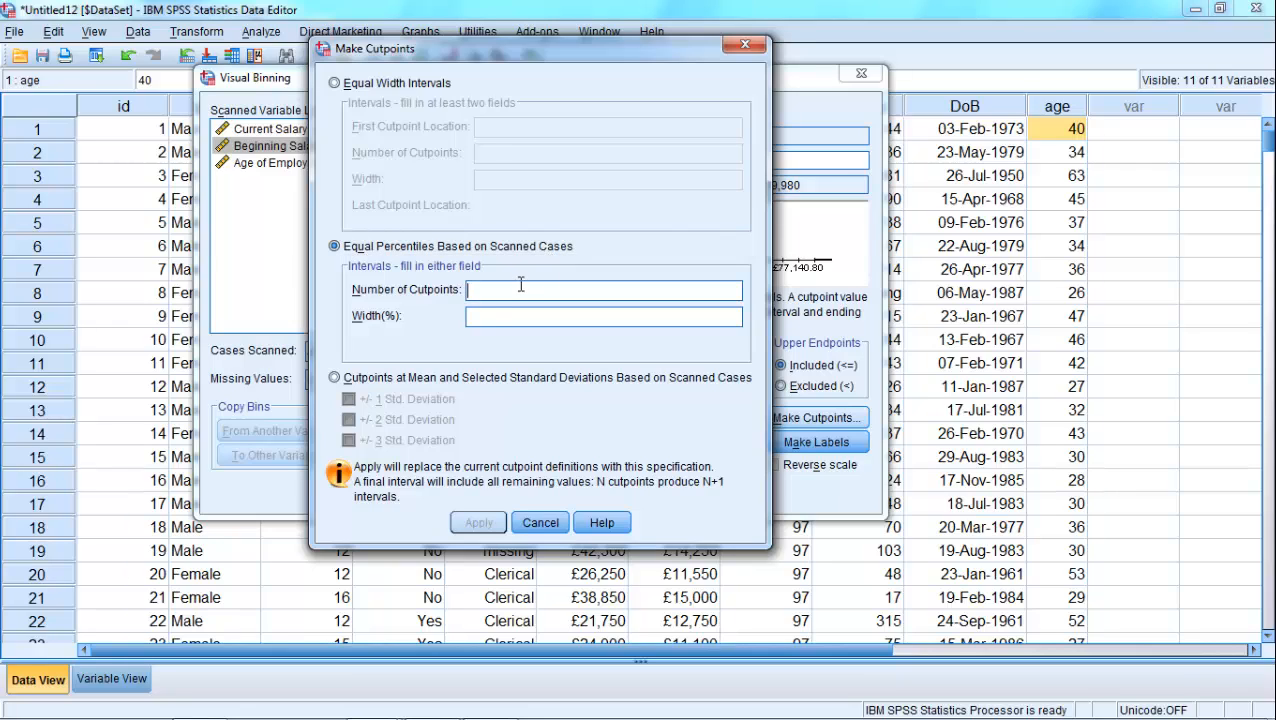
type("3")
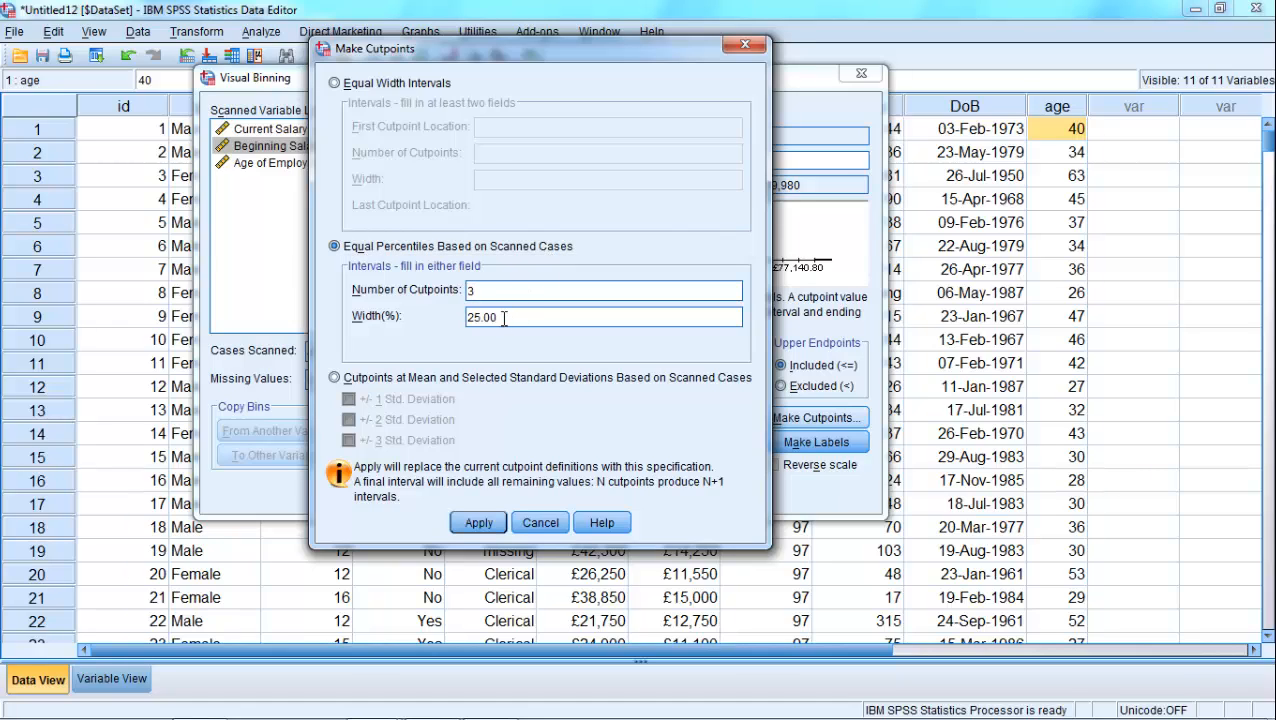
left_click(476, 523)
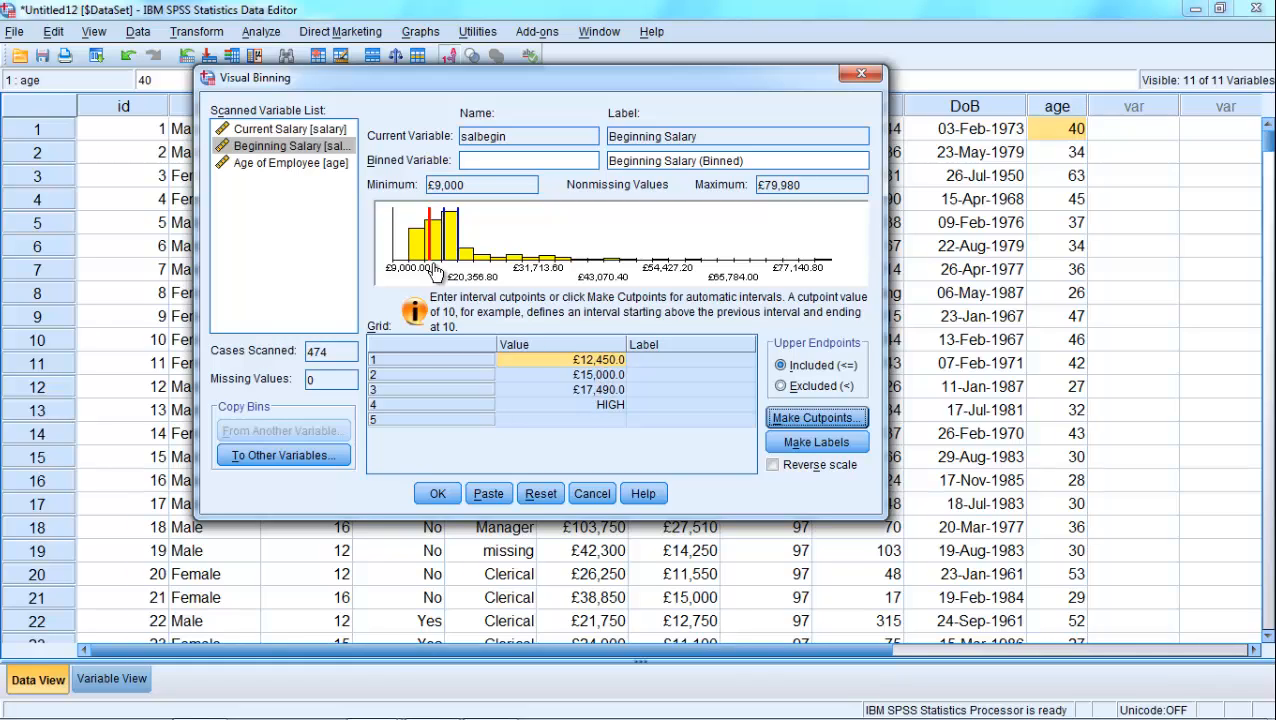
- Set the first Beginning Salary cutpoint to £12,500
left_click_drag(429, 262, 431, 262)
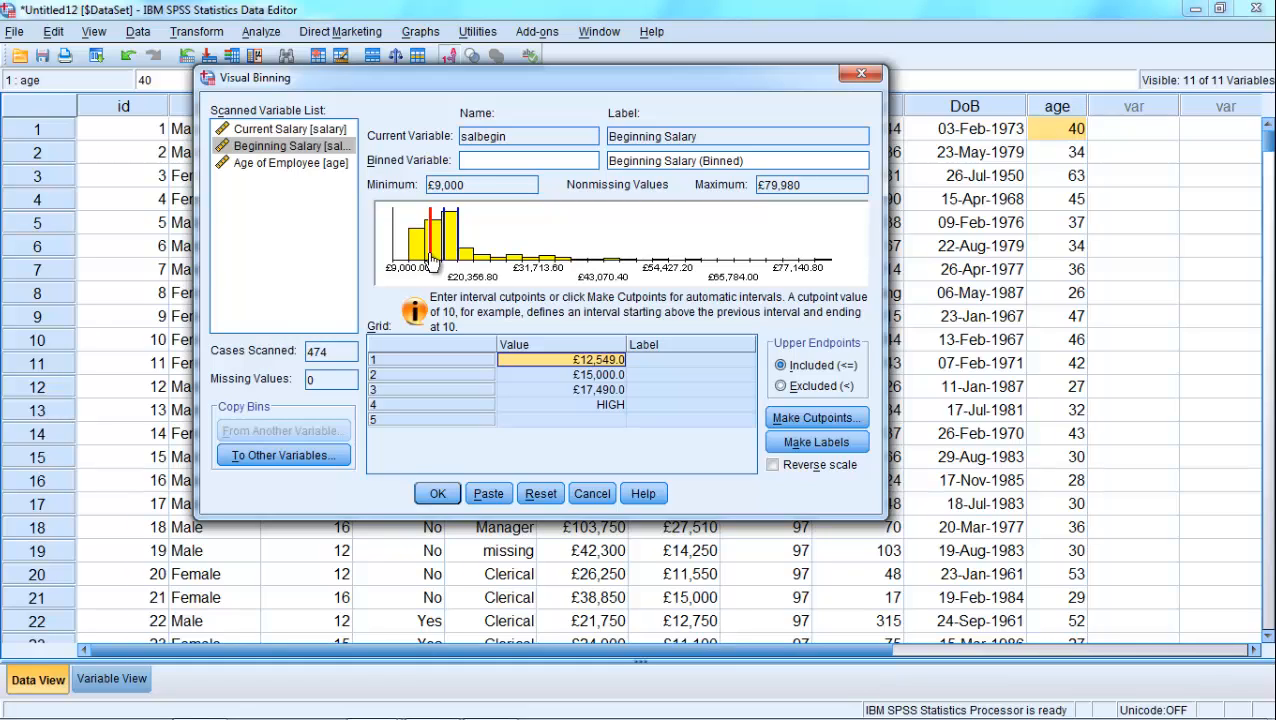
left_click(604, 360)
left_click_drag(521, 362, 600, 360)
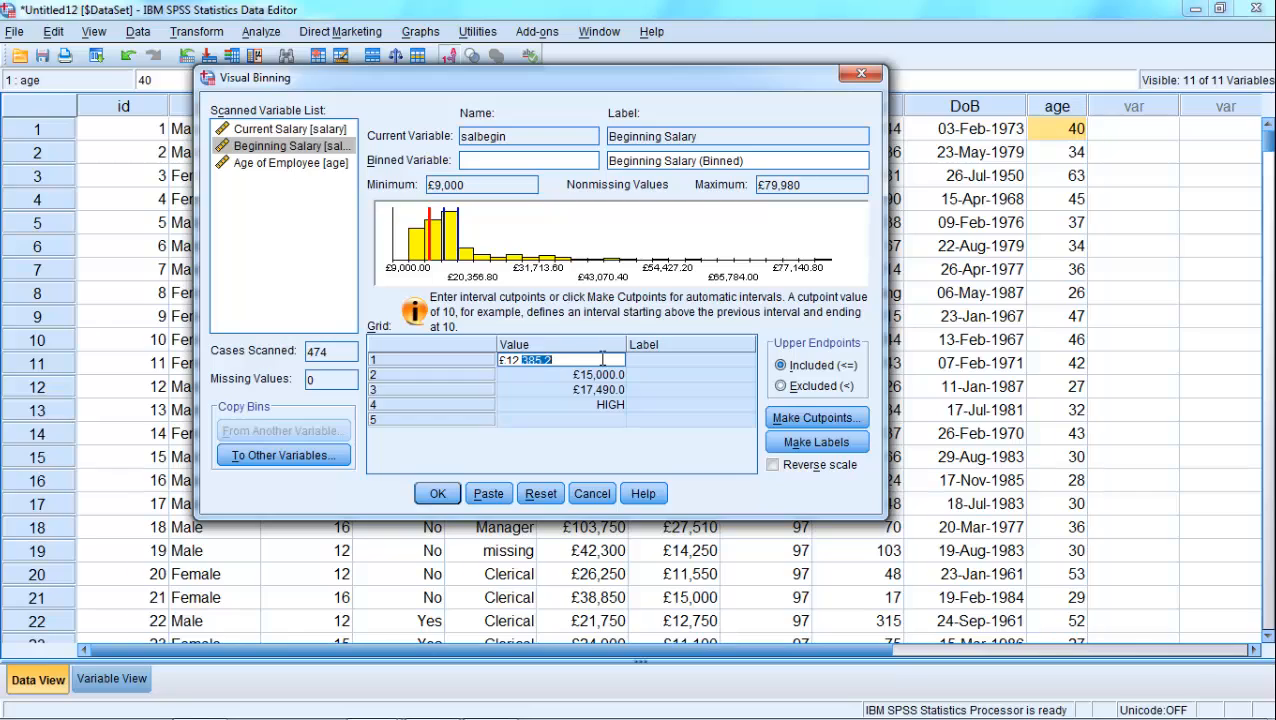
type("500")
key("Return")
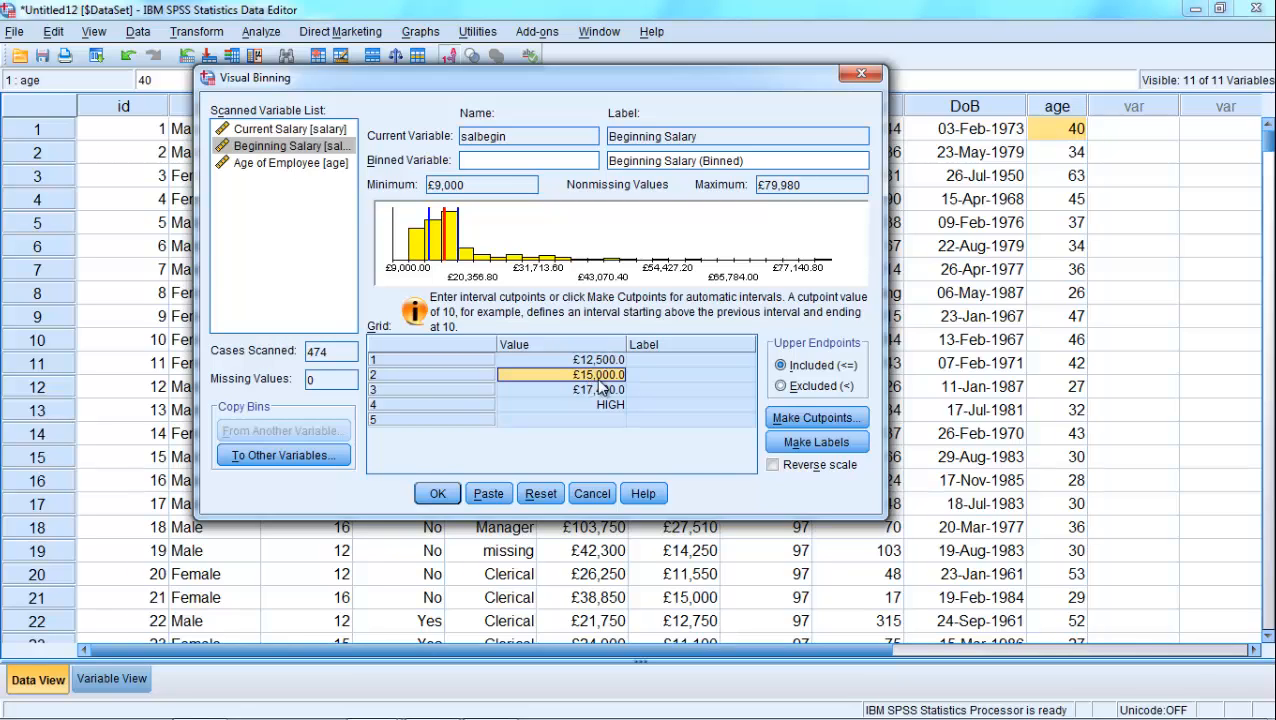
- Set the third Beginning Salary cutpoint to £17,500 and generate the labels for the bins
left_click(612, 390)
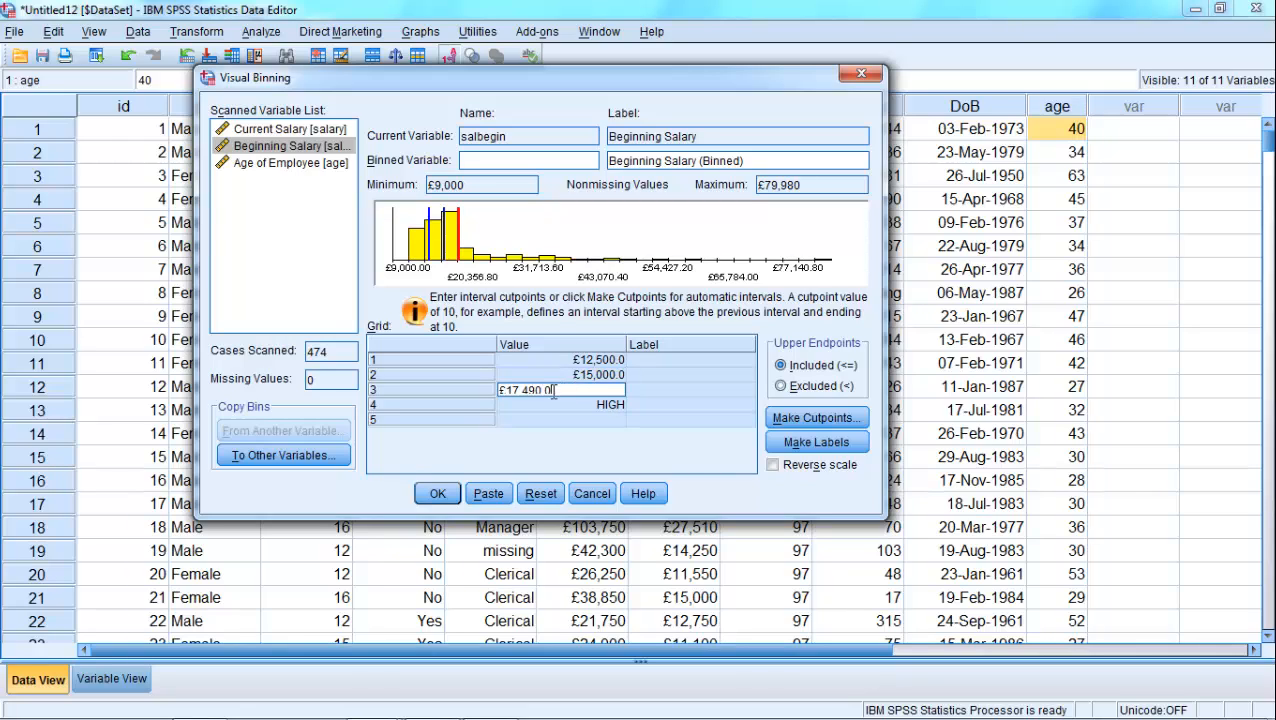
left_click_drag(522, 390, 555, 390)
type("500")
key("Return")
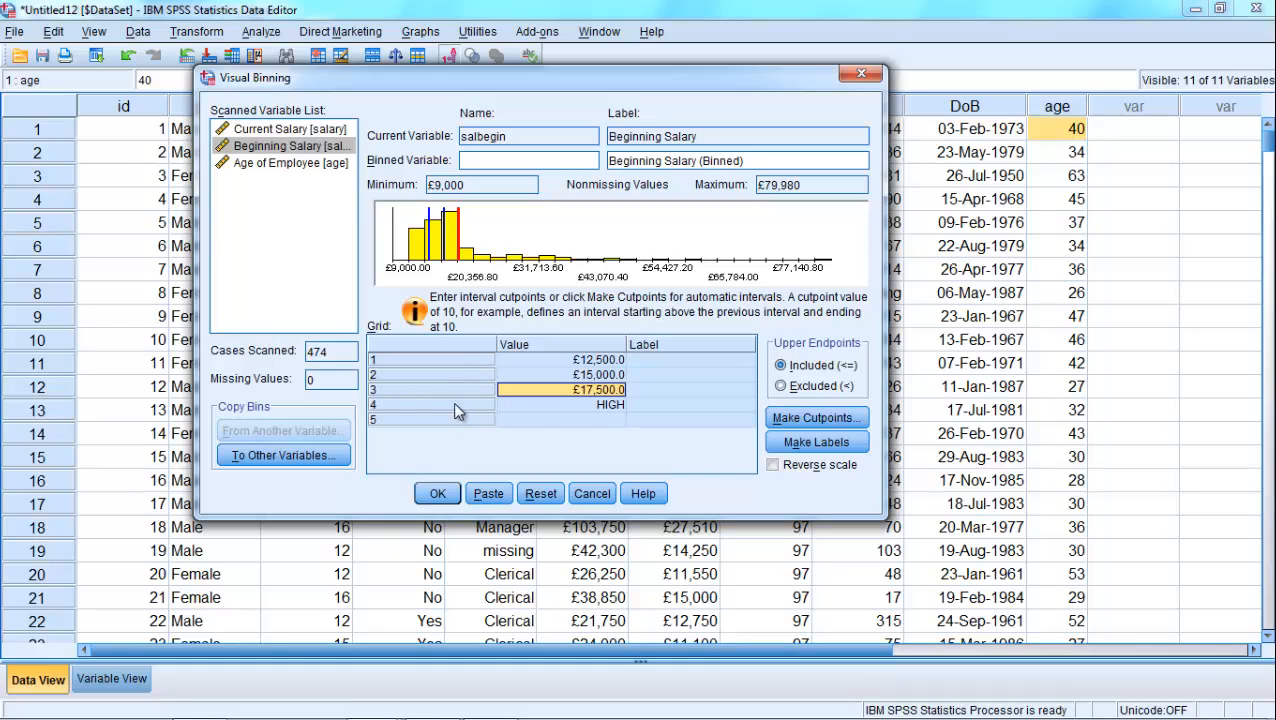
left_click(802, 447)
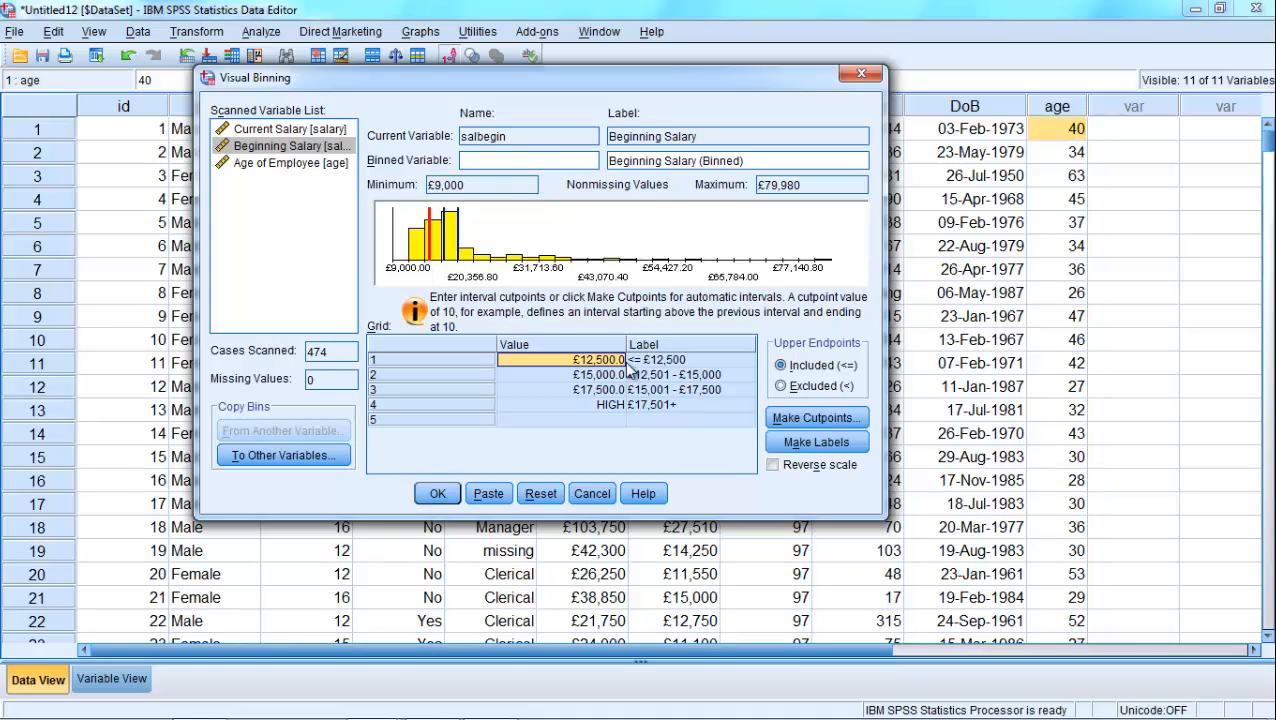
- Name the binned Beginning Salary variable salbeg_band and change its label to "Grouped Beginning Salary"
left_click(495, 160)
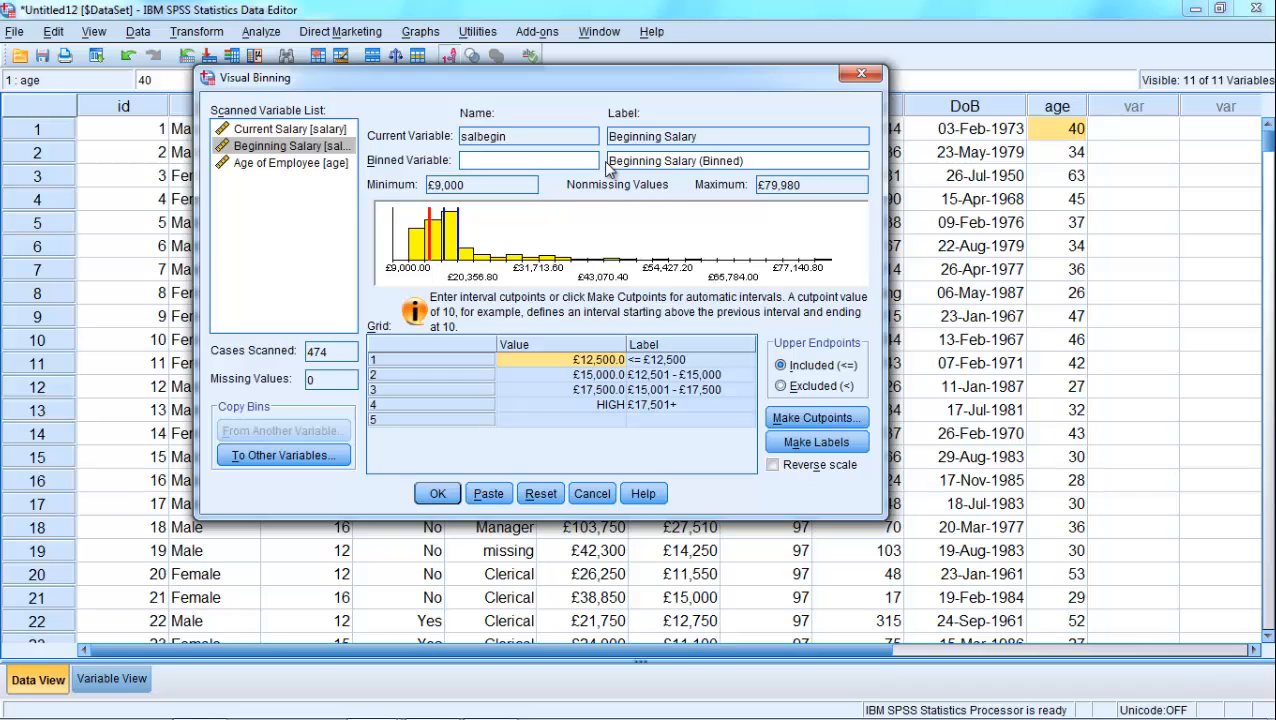
type("salbeg_band")
left_click_drag(697, 160, 763, 160)
key("BackSpace")
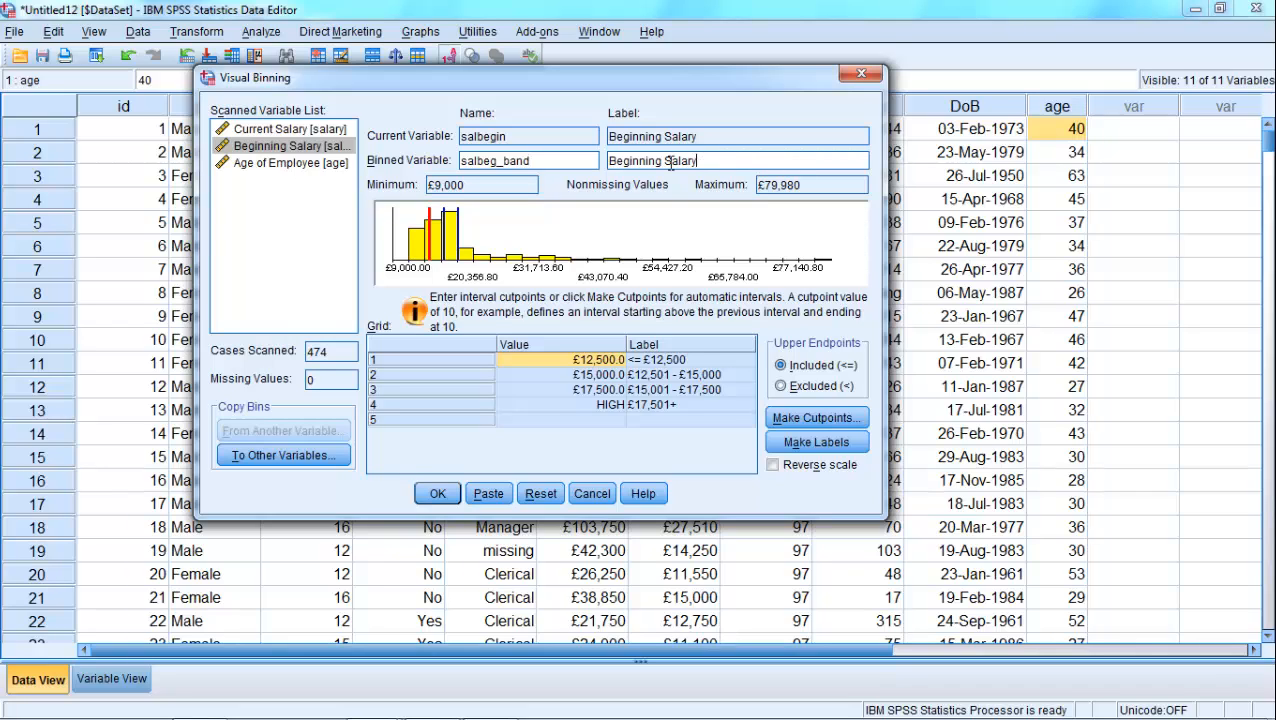
left_click(609, 161)
type("Grouped")
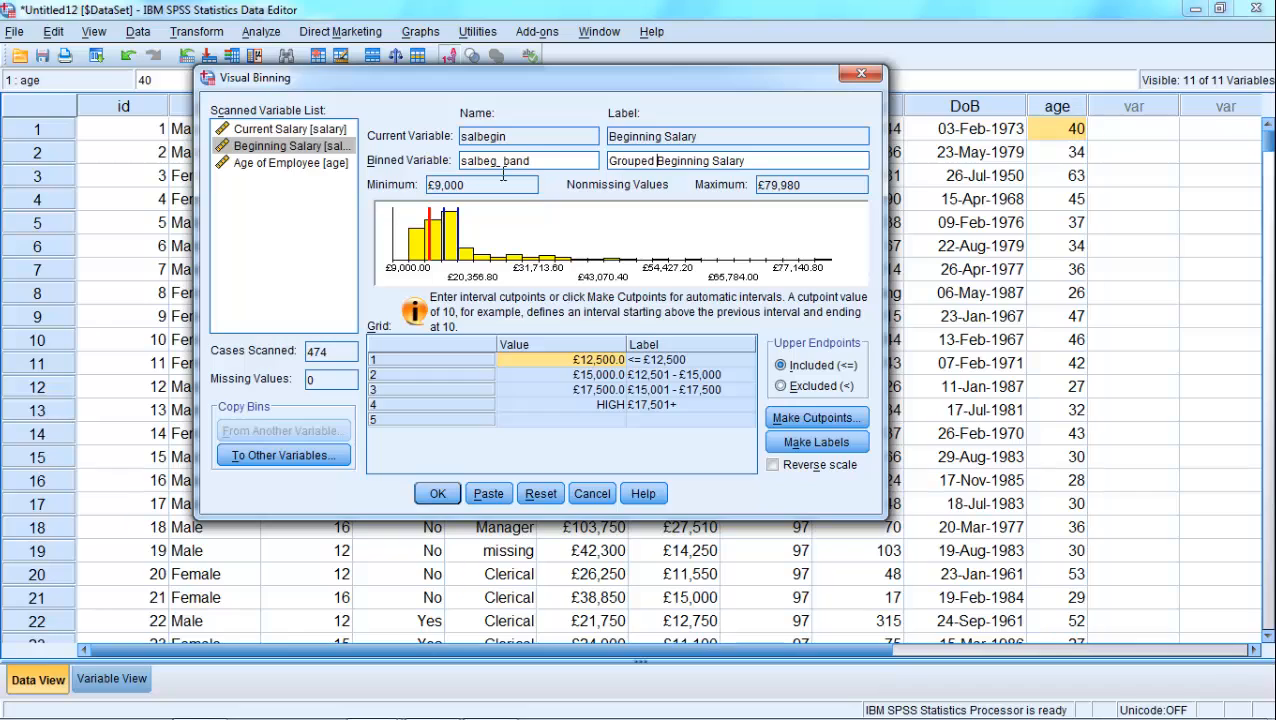
- Make 3 equal-percentile cutpoints for Current Salary and generate the labels for its bins
left_click(270, 132)
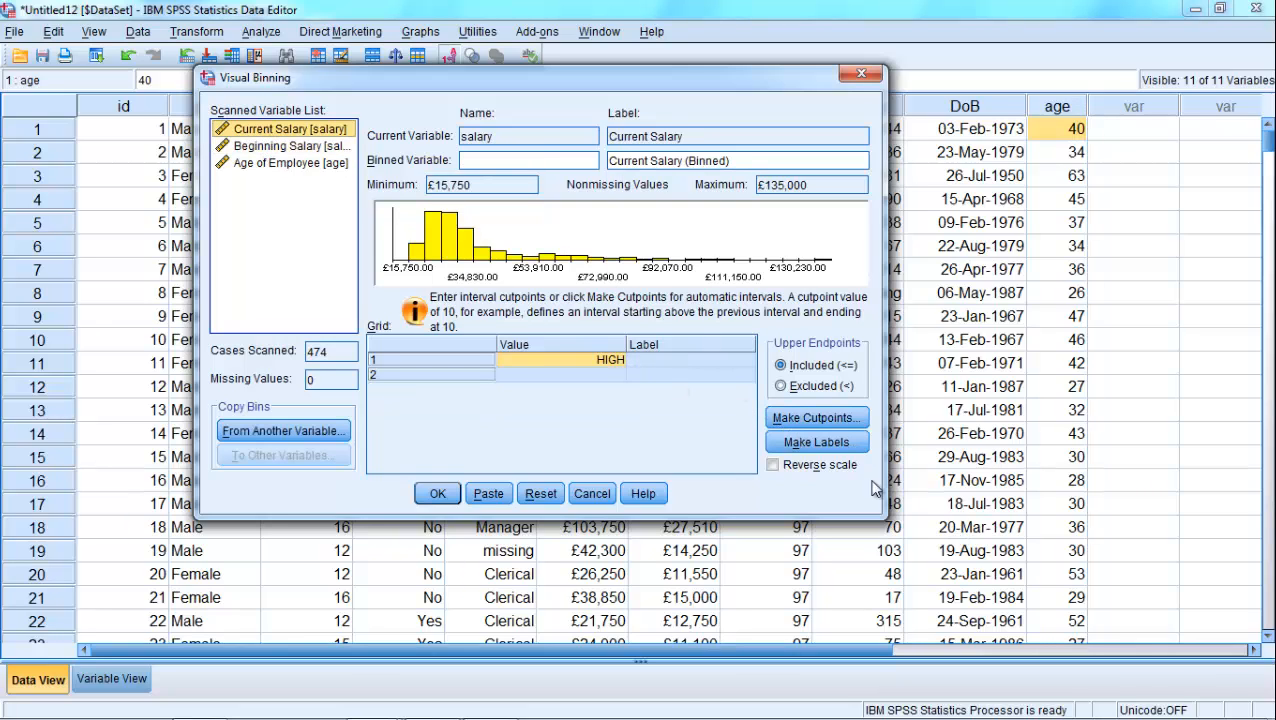
left_click(818, 418)
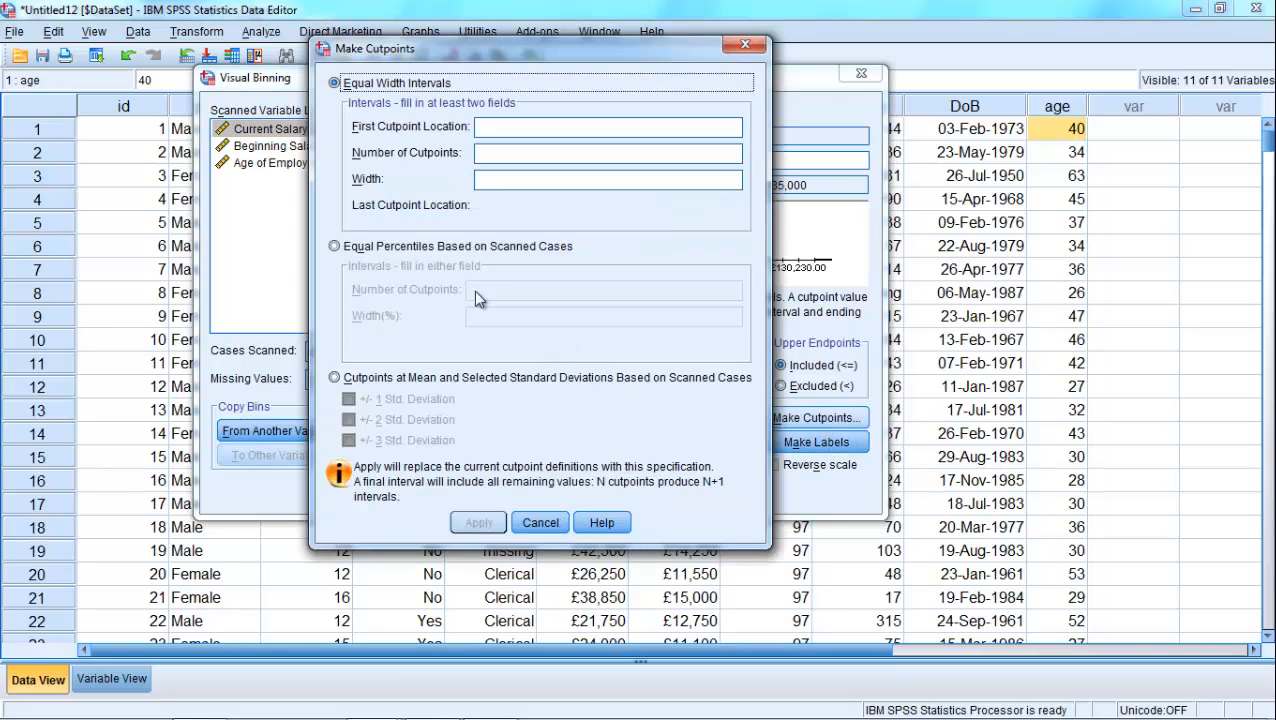
left_click(384, 246)
left_click(507, 290)
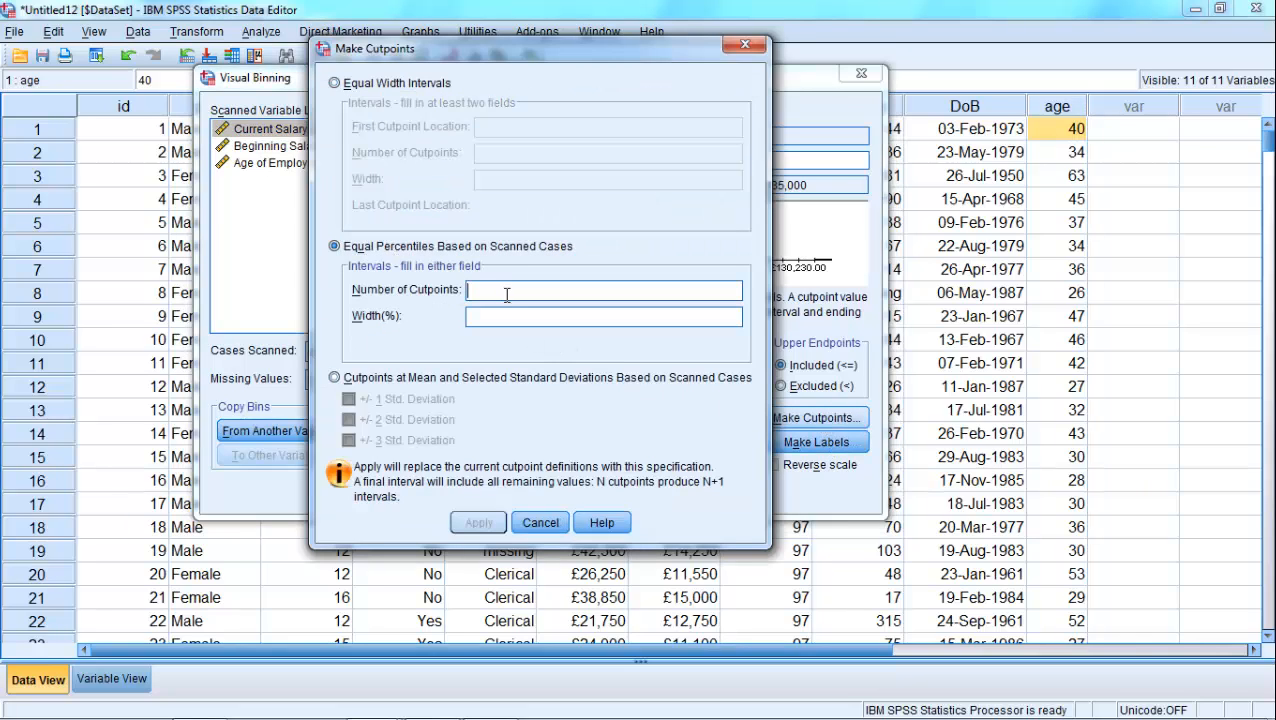
type("3")
left_click(476, 522)
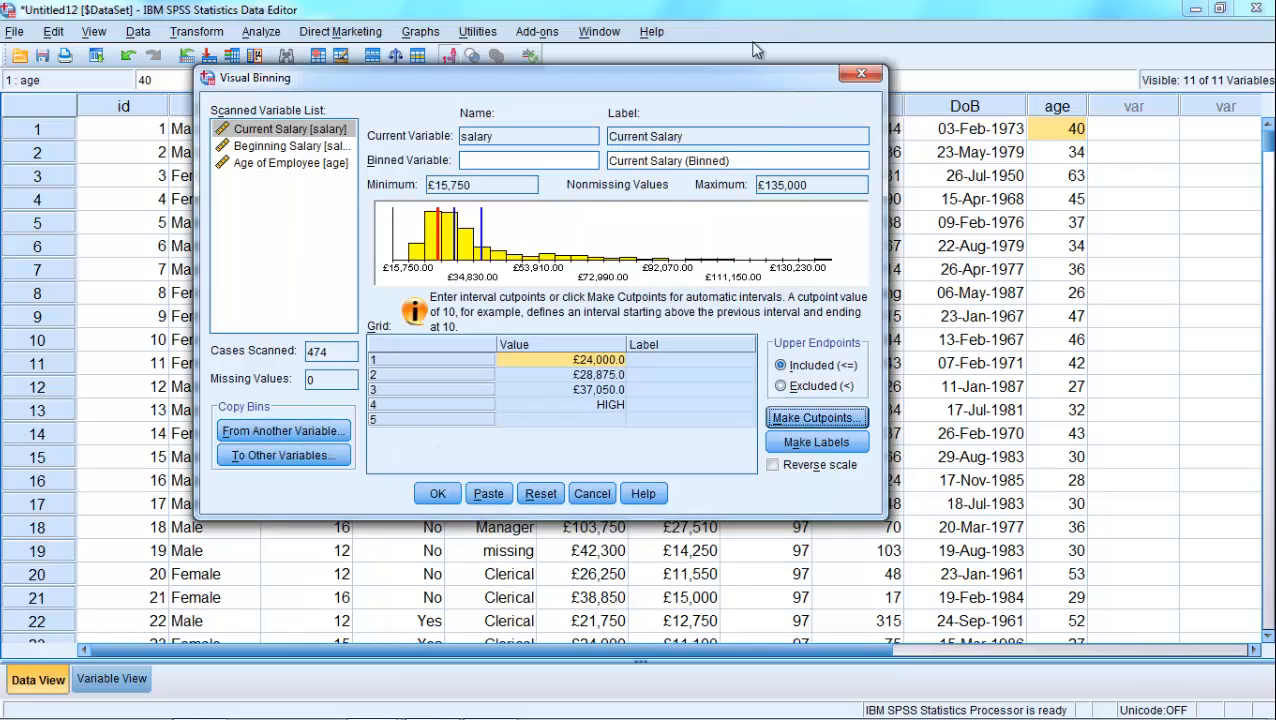
left_click(828, 442)
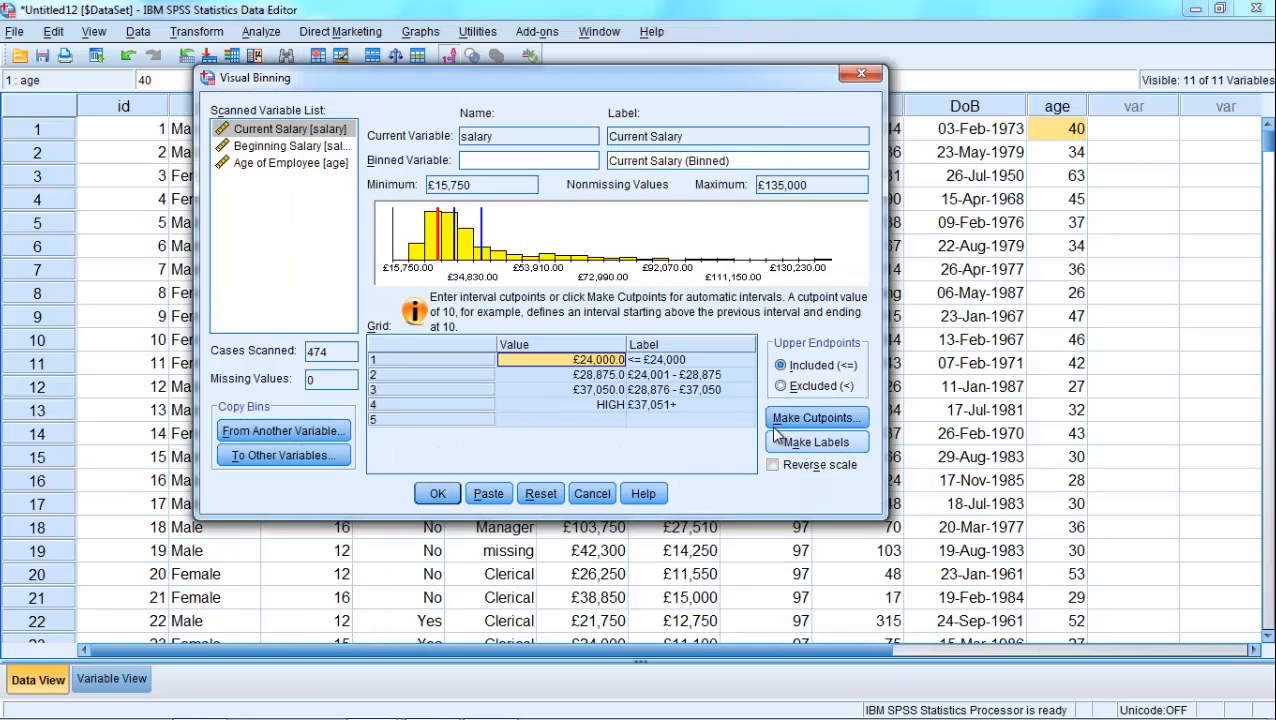
- Name the binned Current Salary variable salary_band
left_click(518, 165)
type("sal")
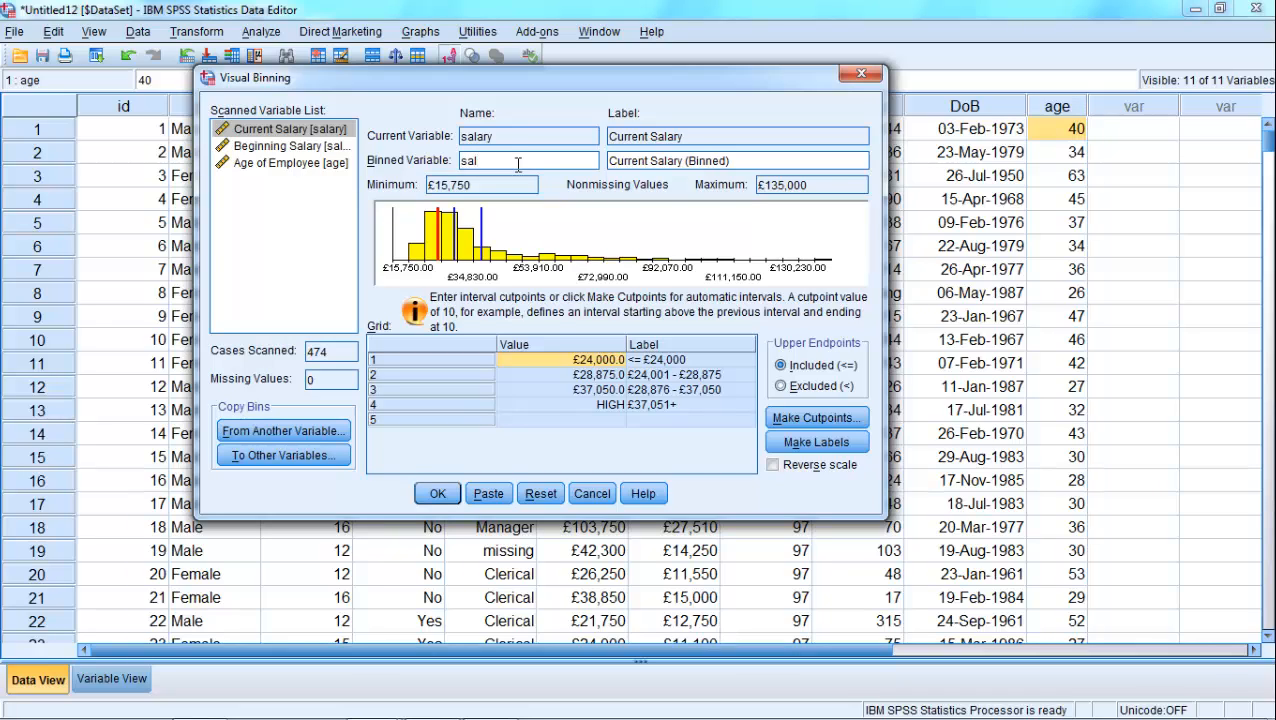
type("ary_band")
- Change the label of the binned Current Salary variable to "Grouped Current Salary", removing the "(Binned)" suffix
left_click(609, 161)
type("grouped")
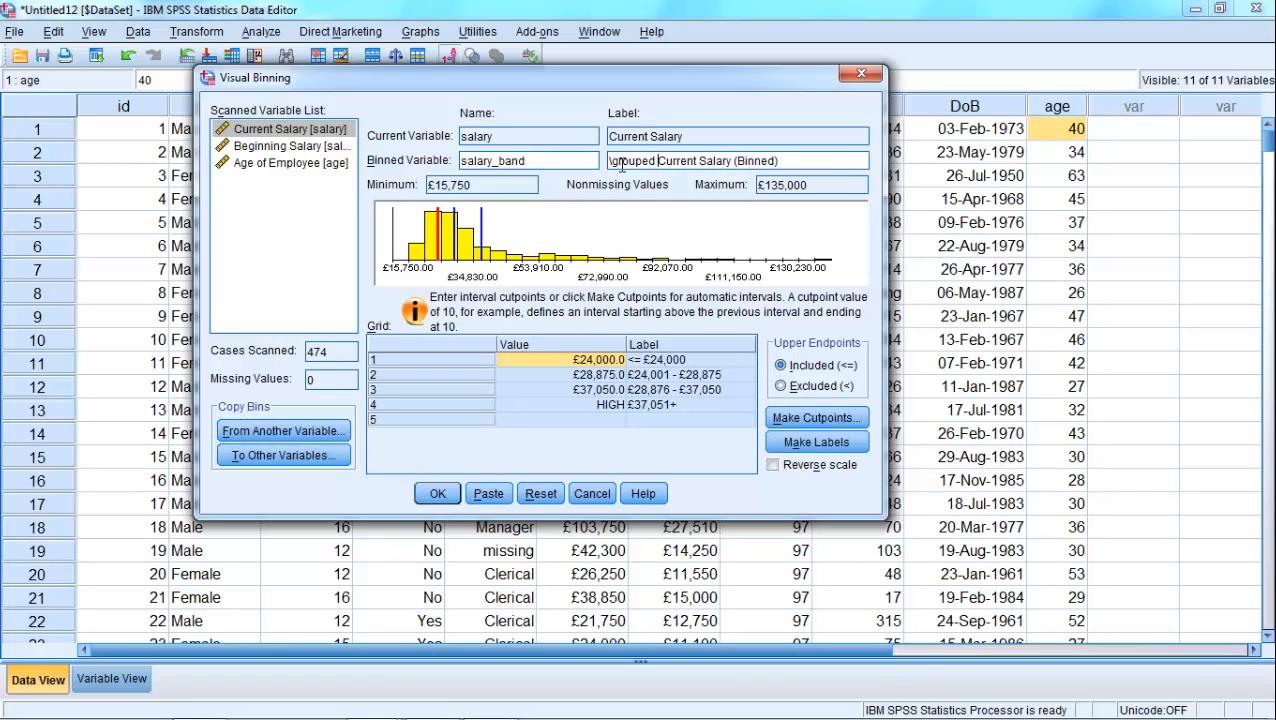
left_click(614, 162)
key("Delete")
key("Delete")
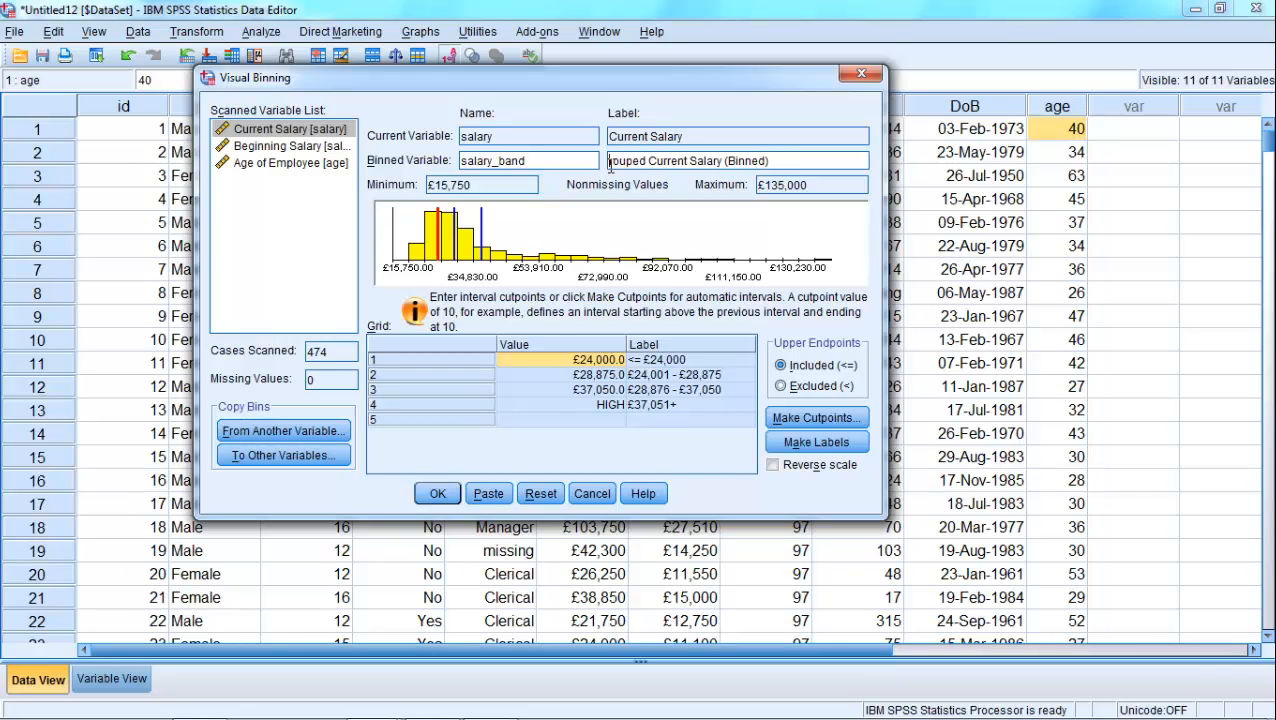
type("Gr")
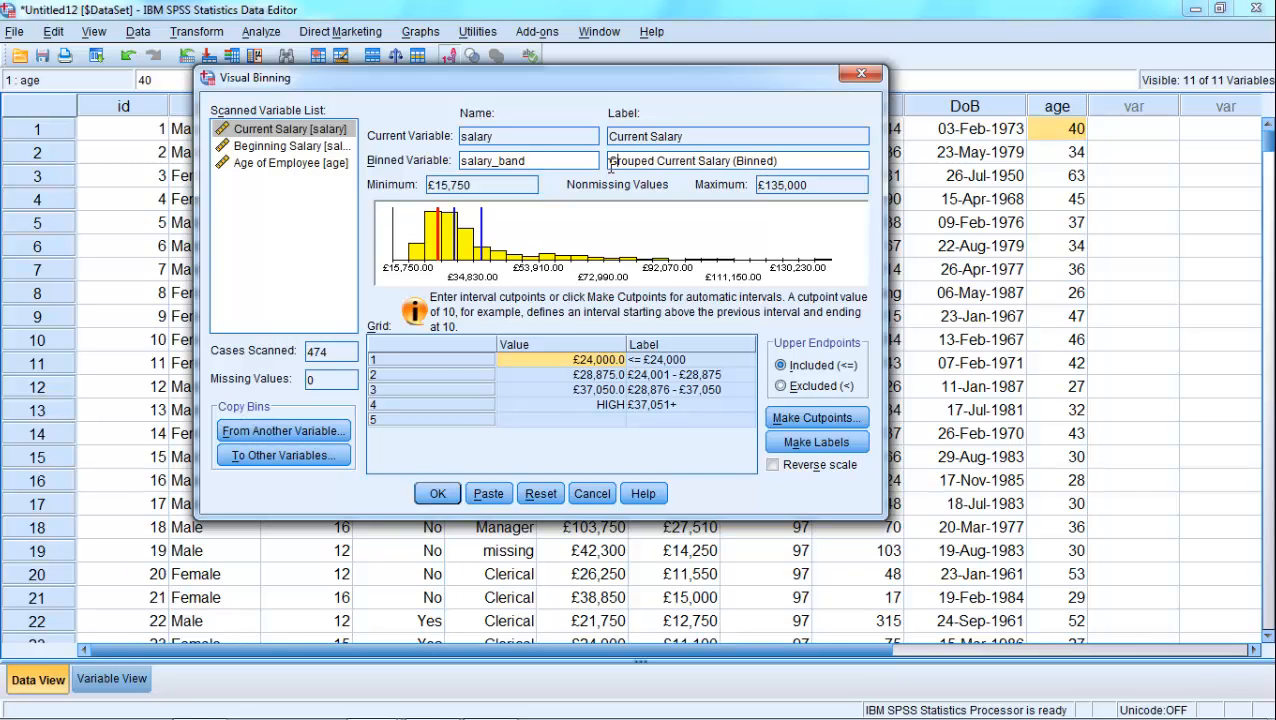
left_click(790, 162)
key("BackSpace")
key("BackSpace")
key("BackSpace")
key("BackSpace")
key("BackSpace")
key("BackSpace")
key("BackSpace")
- Make cutpoints for Age of Employee using equal percentiles based on scanned cases, with 3 cutpoints
left_click(251, 166)
left_click(252, 165)
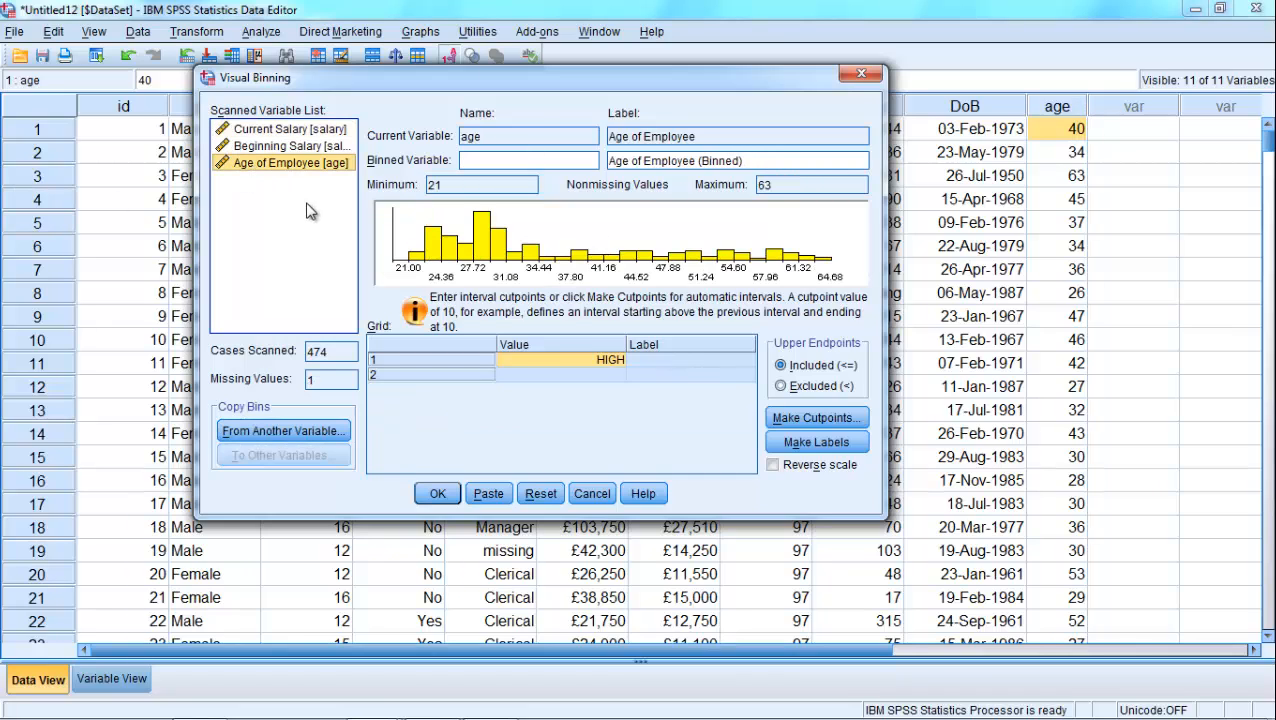
left_click(792, 420)
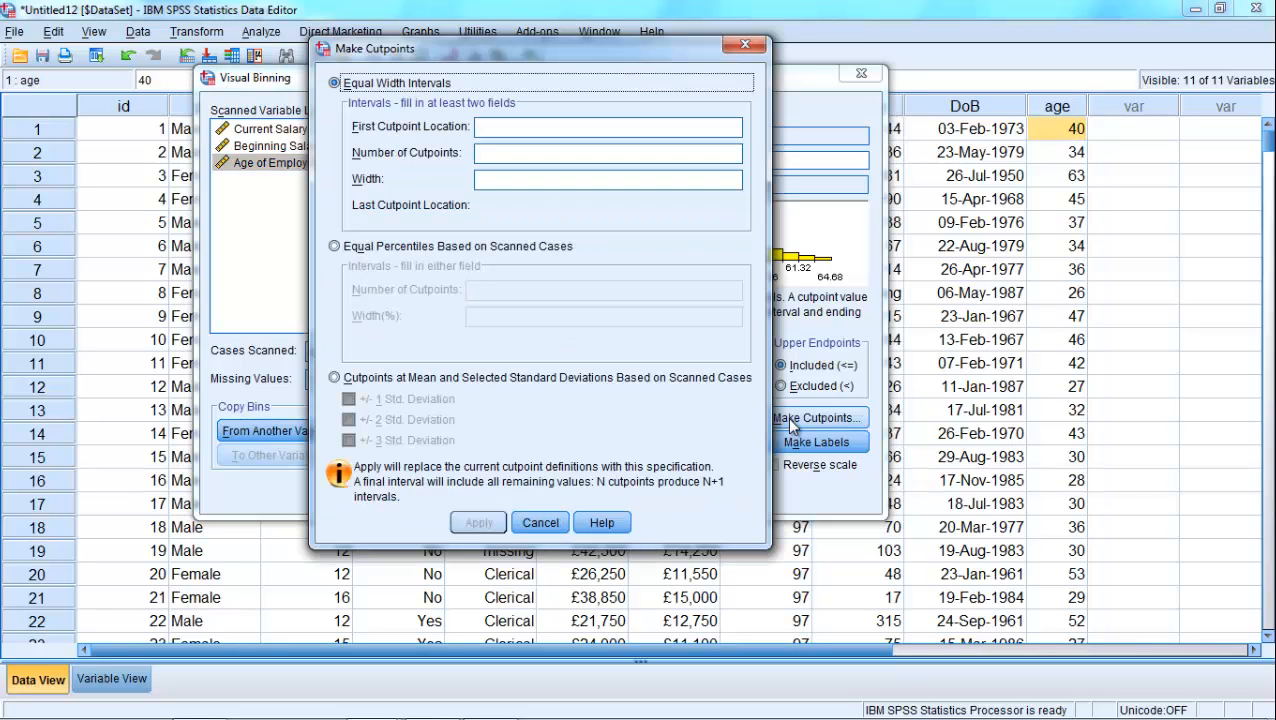
left_click(372, 245)
left_click(488, 289)
type("3")
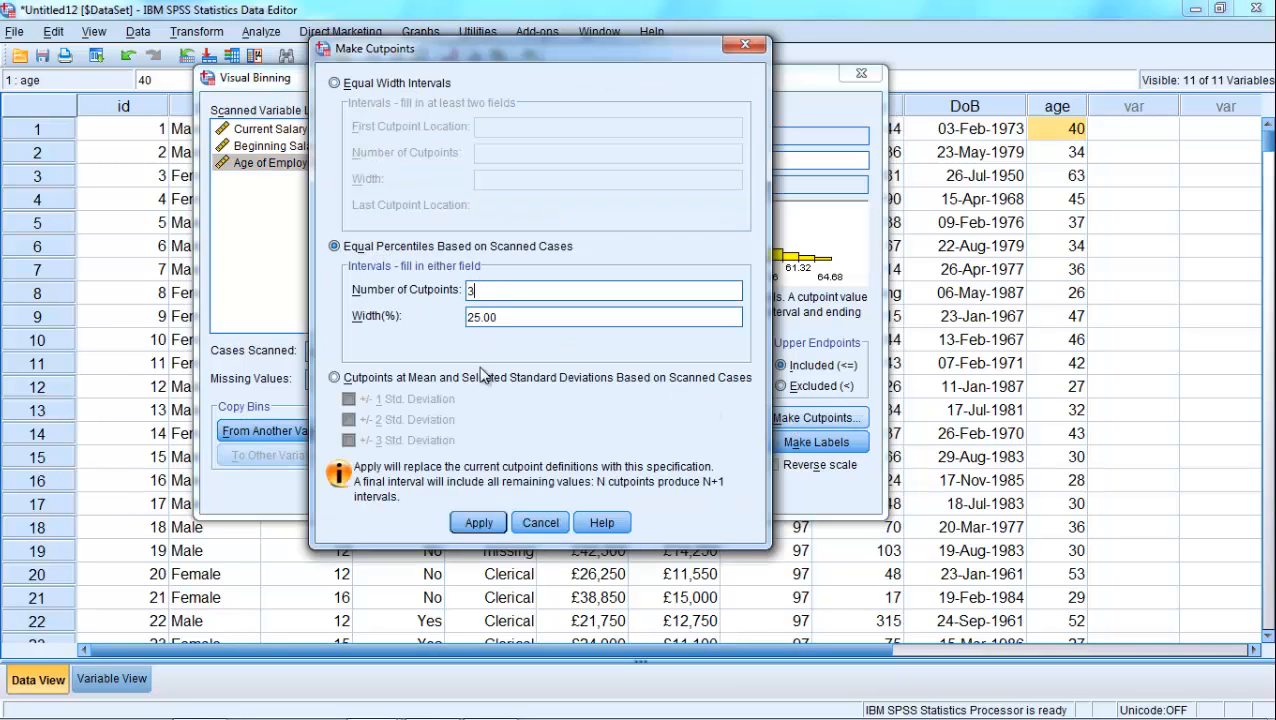
left_click(477, 521)
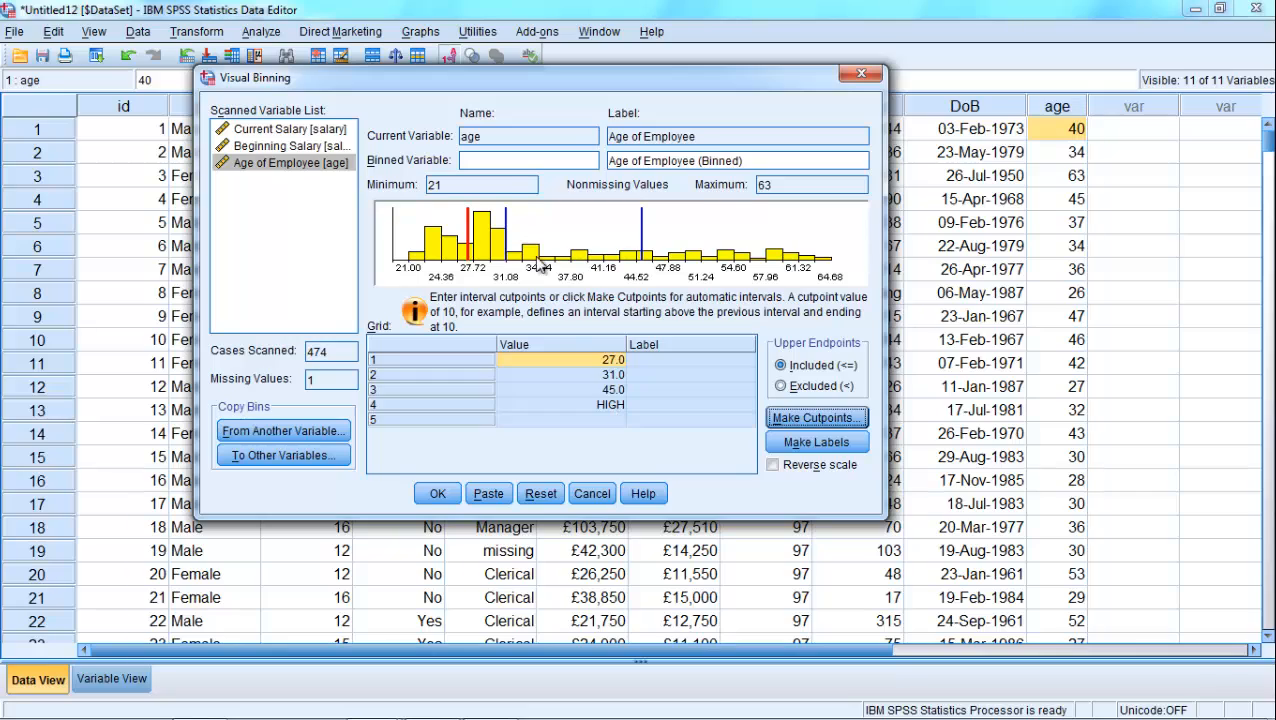
- Name the binned age variable age_band and change its label to "Group Age of Employee"
left_click(505, 163)
type("a")
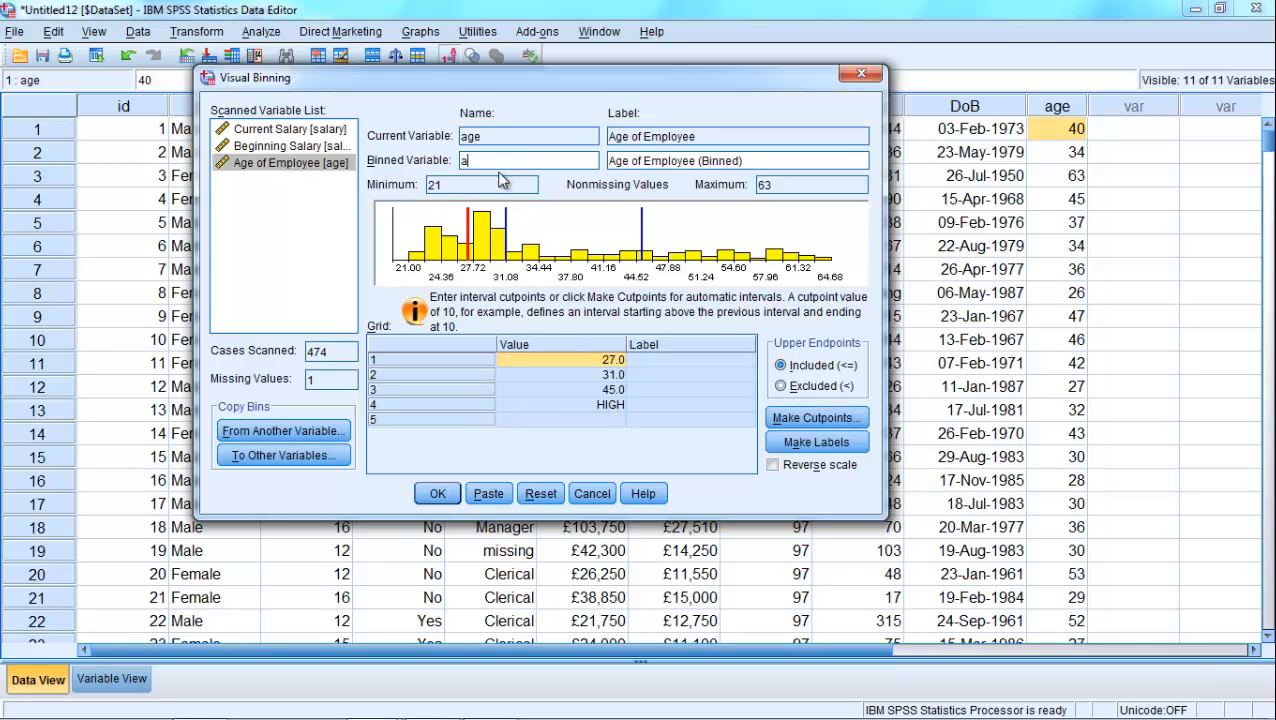
type("ge_band")
left_click_drag(698, 160, 826, 158)
key("BackSpace")
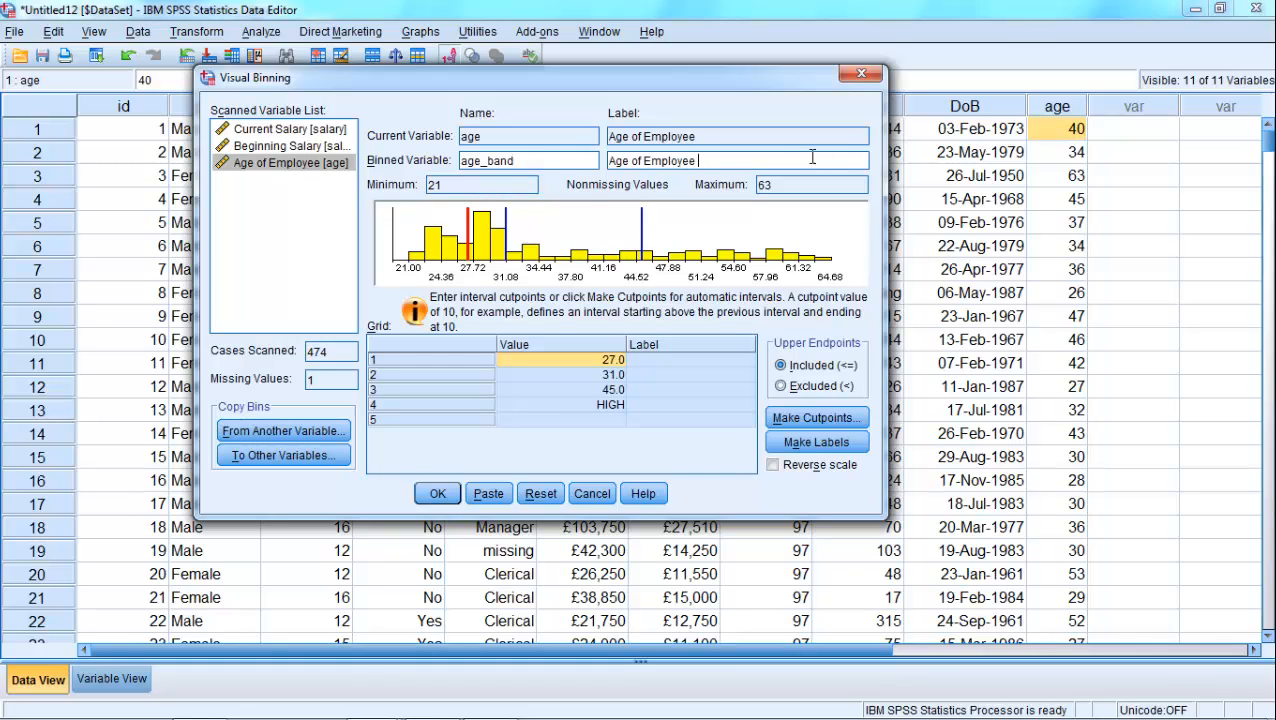
left_click(610, 160)
type("Groupe")
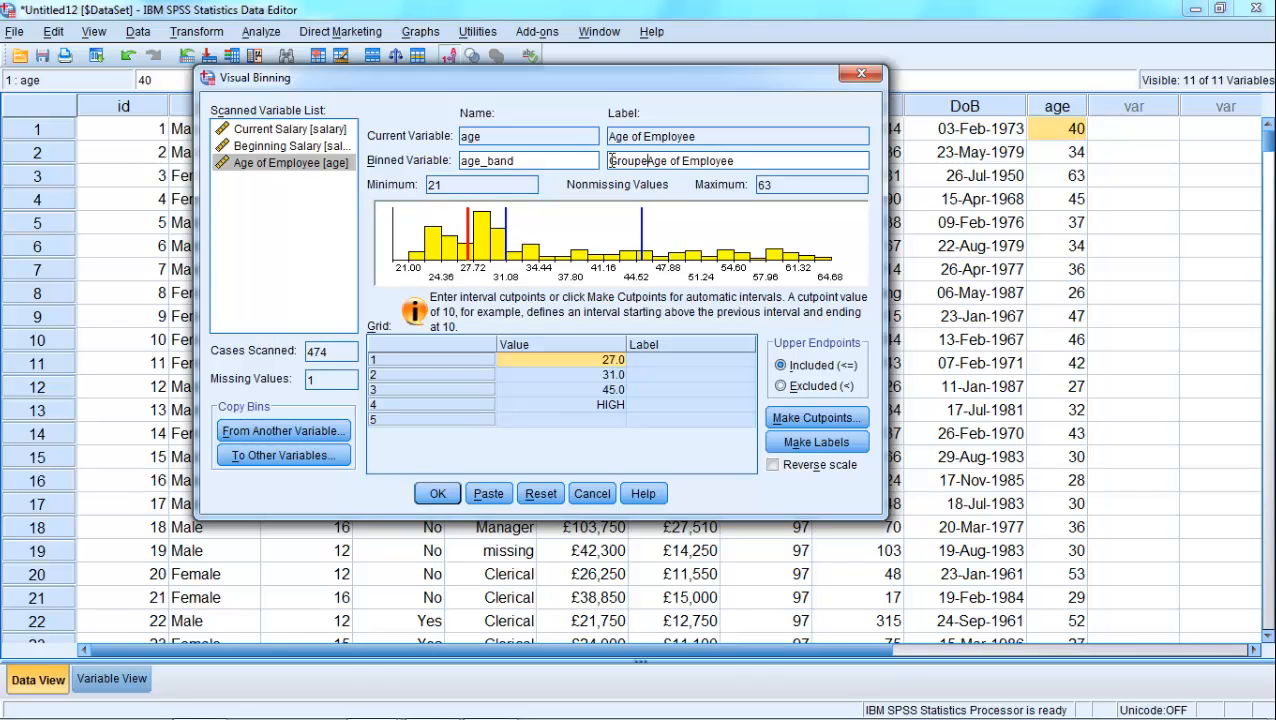
key("BackSpace")
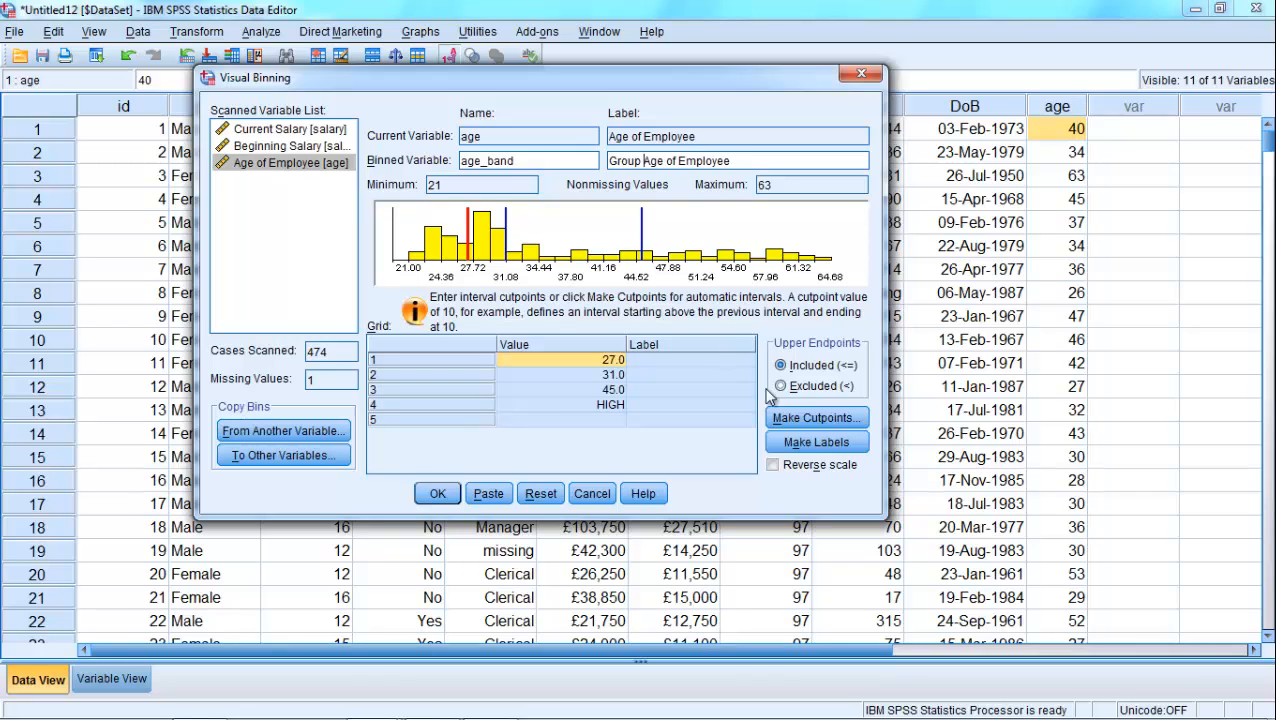
- Generate the labels for the age bins and create the binned variables for both salaries and age
left_click(816, 442)
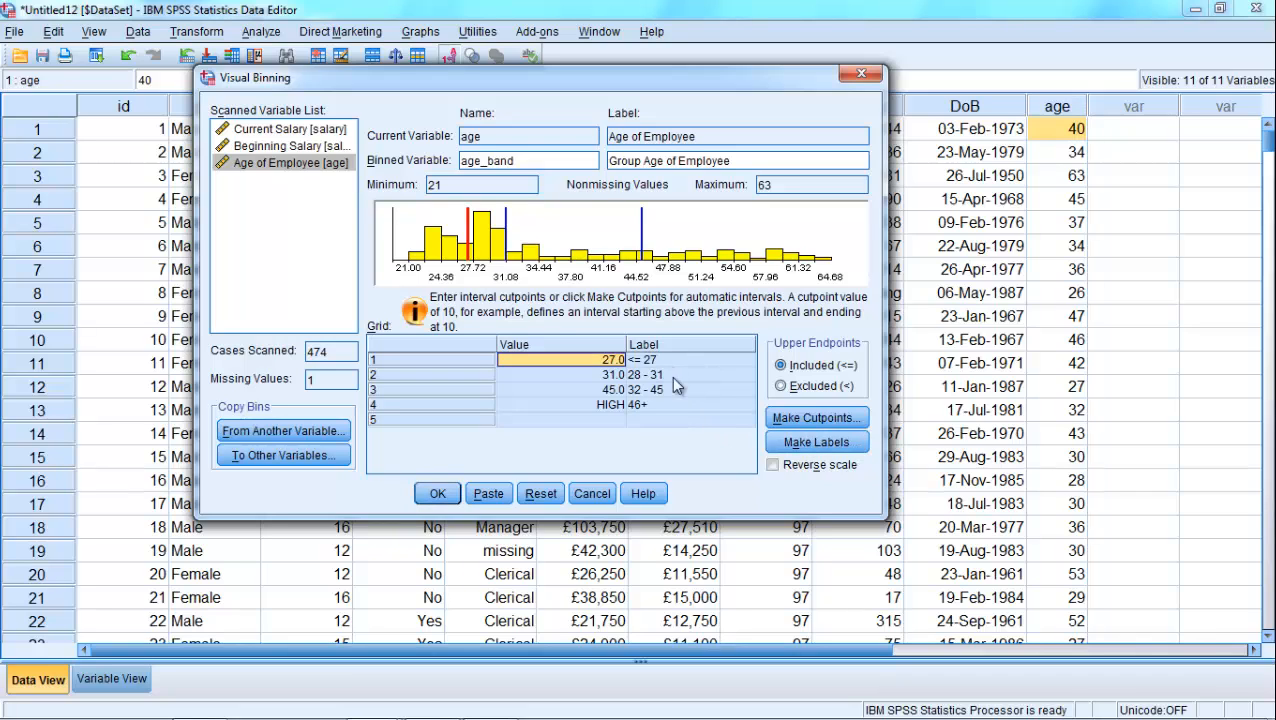
left_click(438, 497)
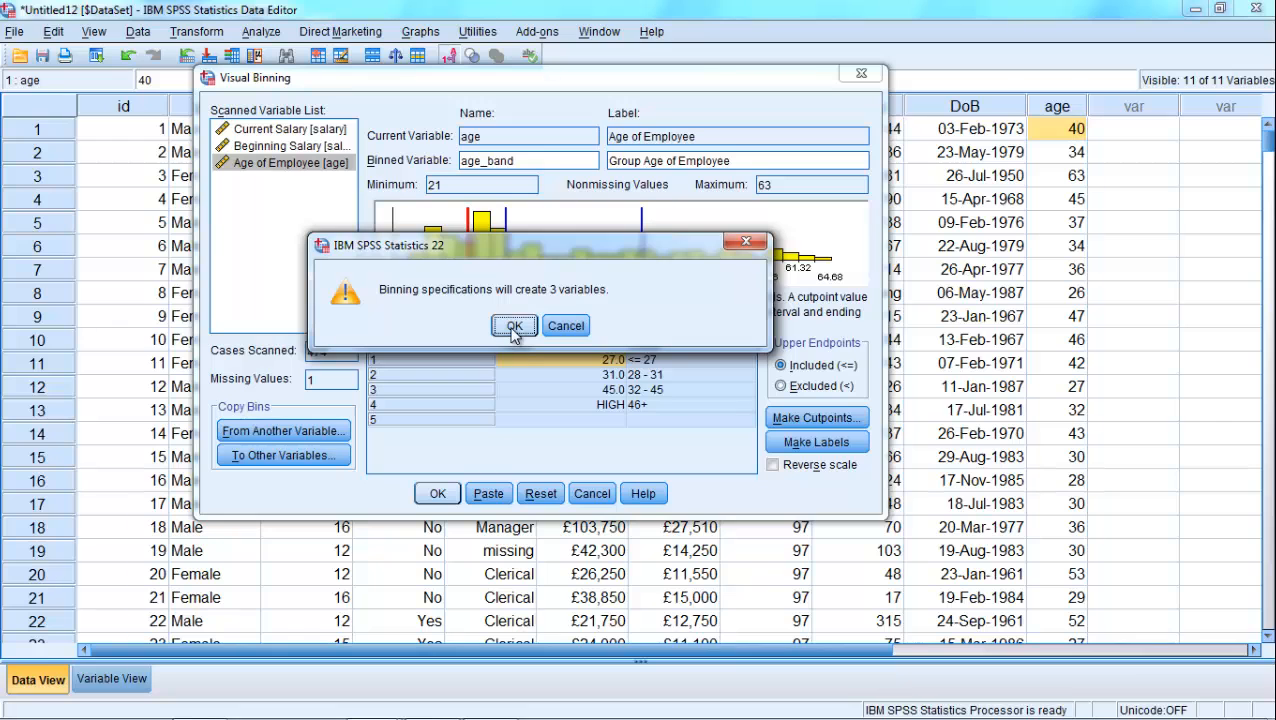
left_click(513, 326)
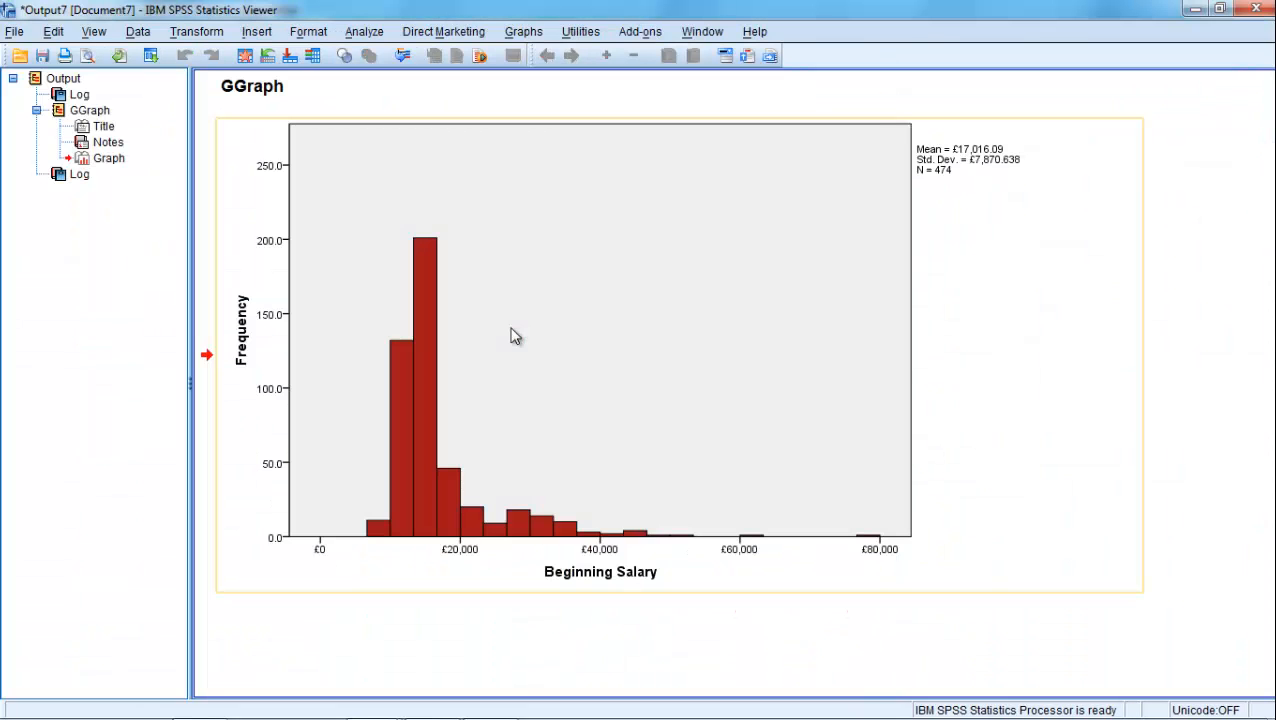
- From the dataset with the new band variables, reset the Chart Builder and set up a stacked bar chart
left_click(245, 56)
left_click_drag(745, 644, 1040, 662)
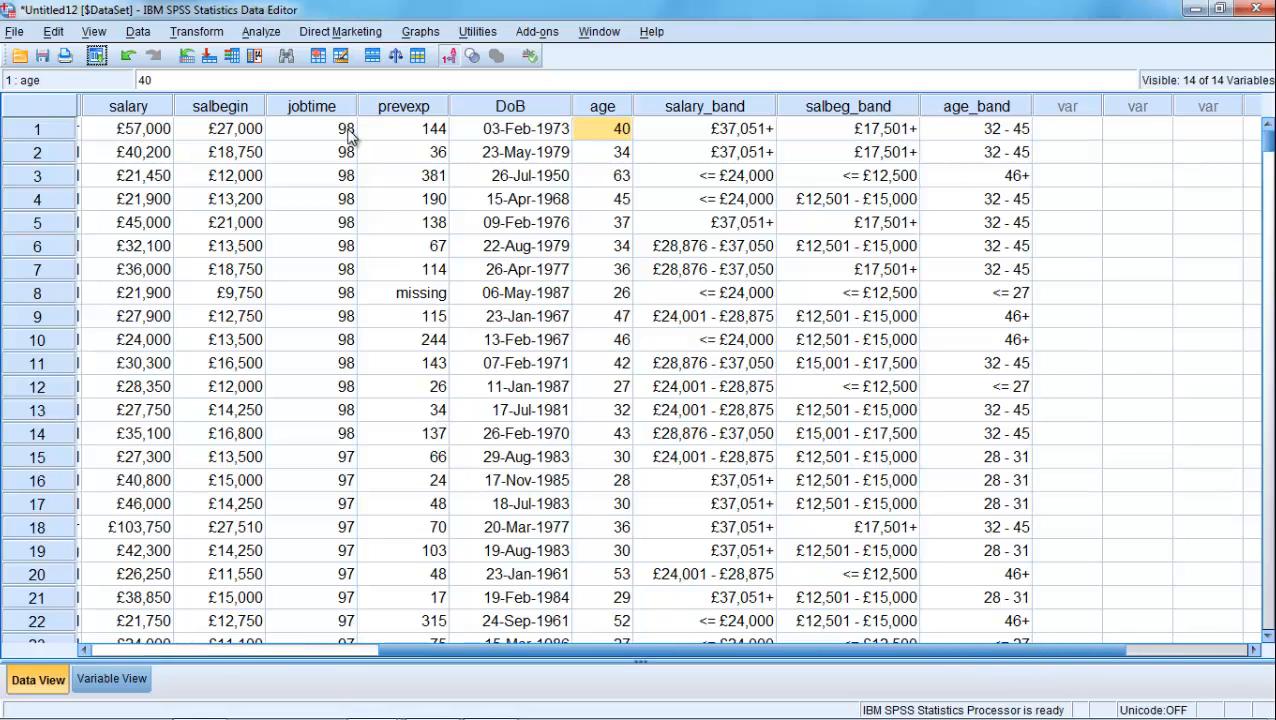
left_click(418, 33)
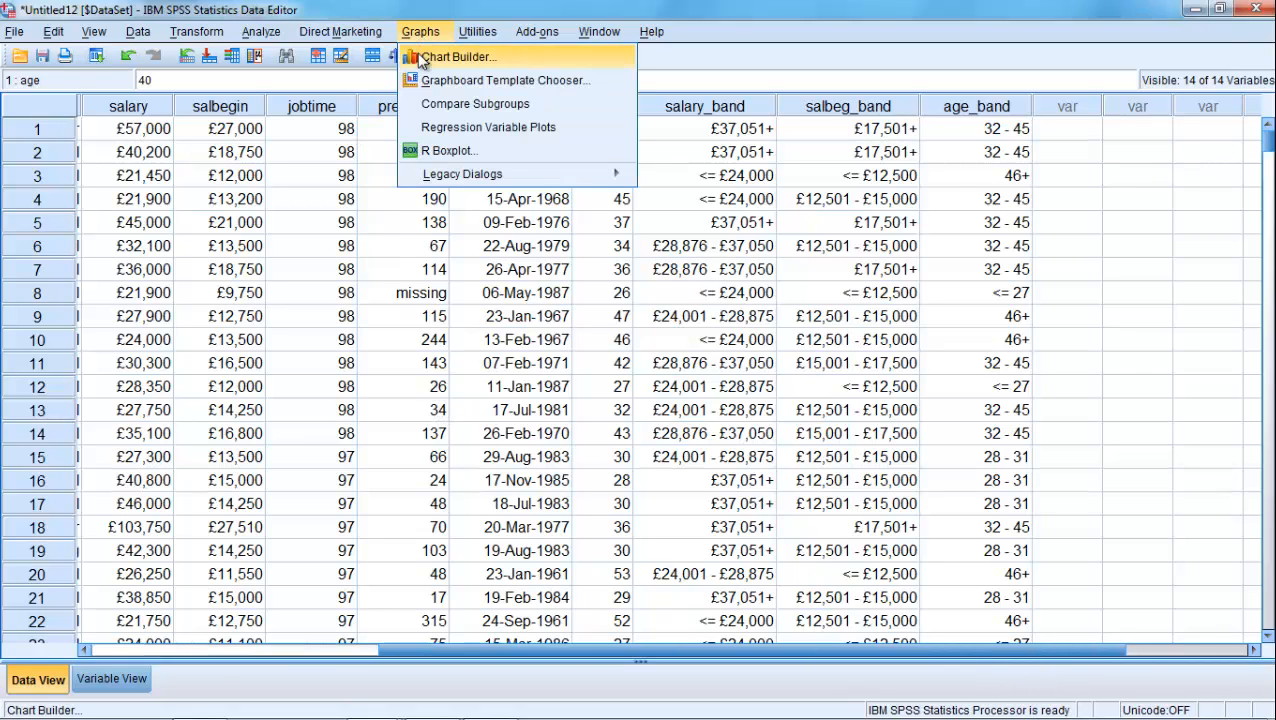
left_click(455, 57)
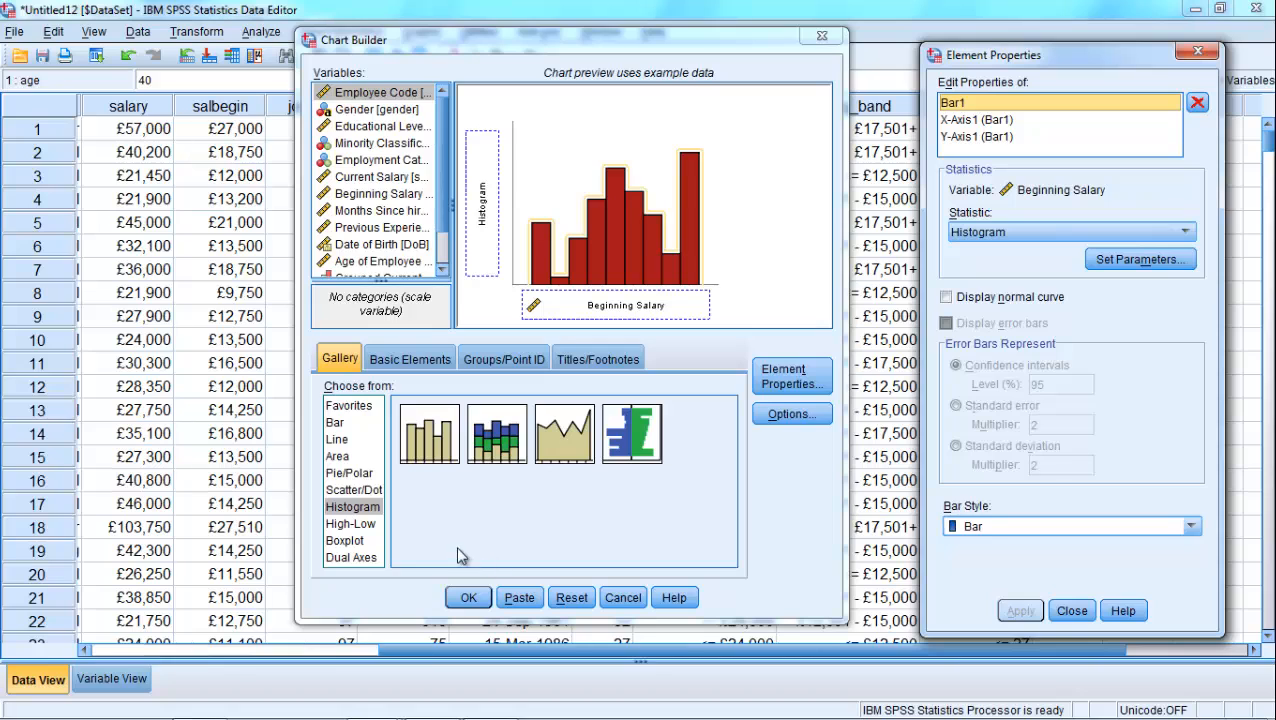
left_click(573, 598)
scroll(445, 212, "down", 1)
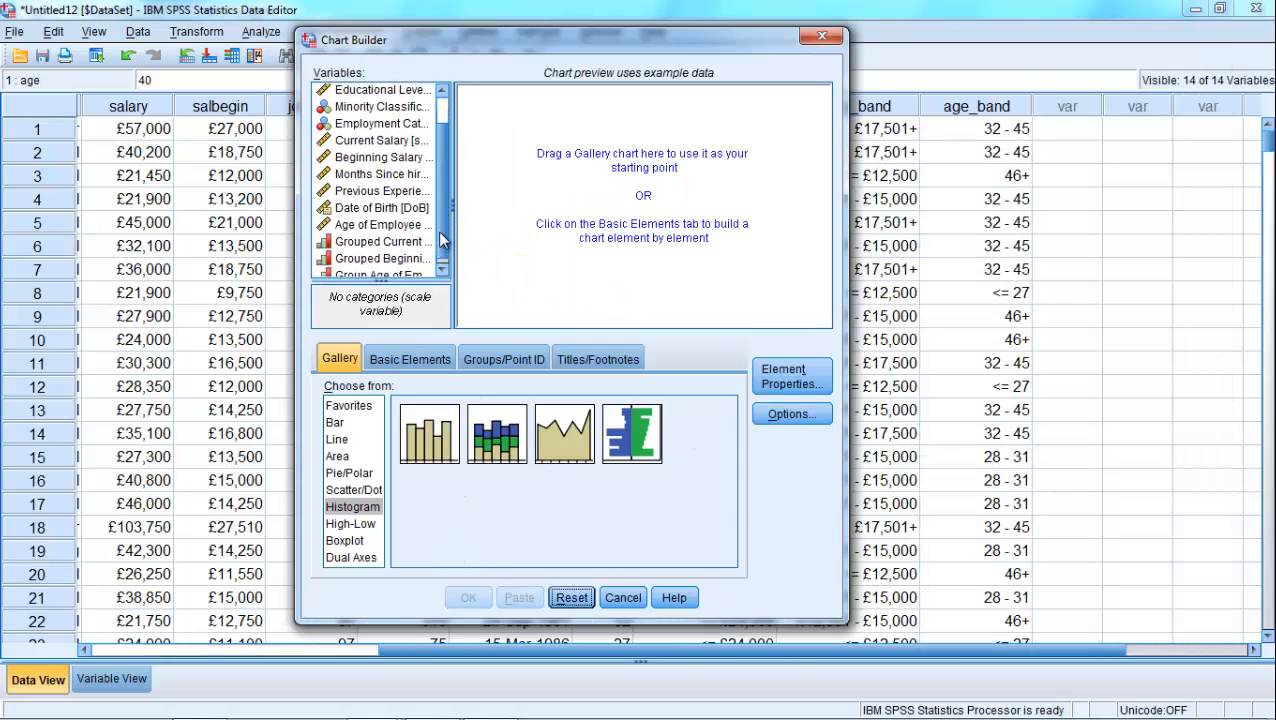
left_click(337, 423)
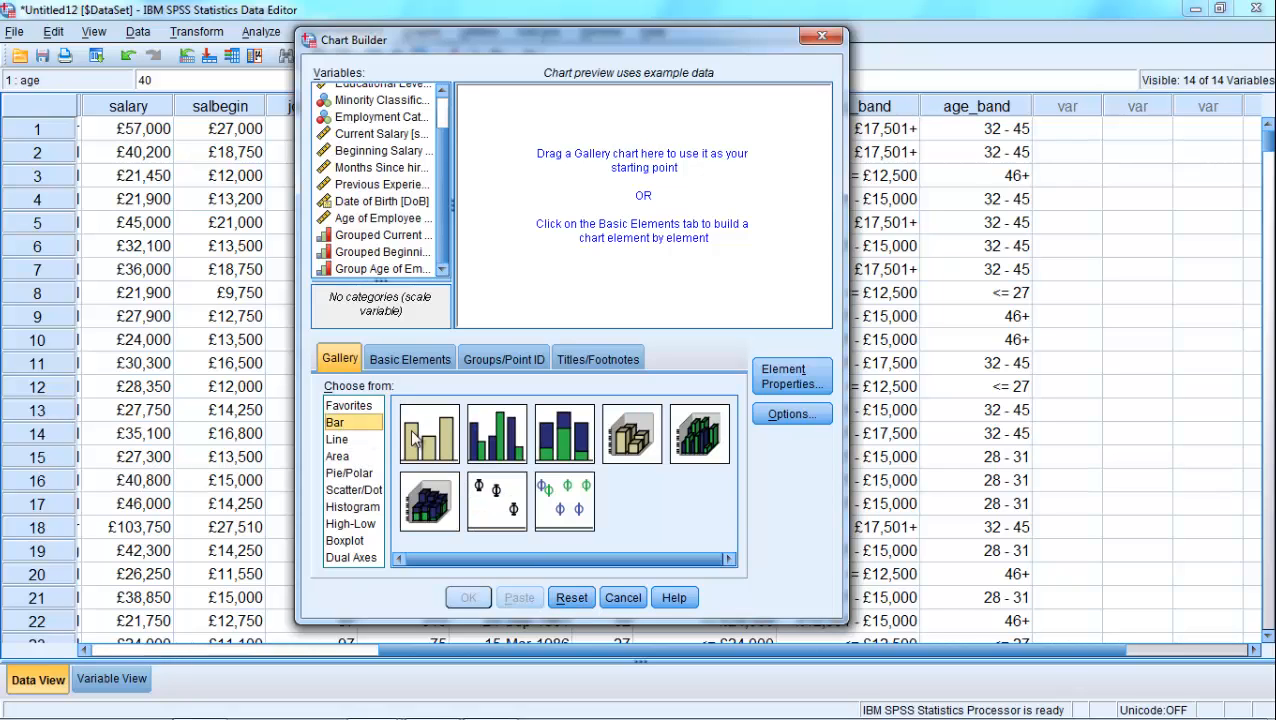
left_click(563, 437)
double_click(563, 437)
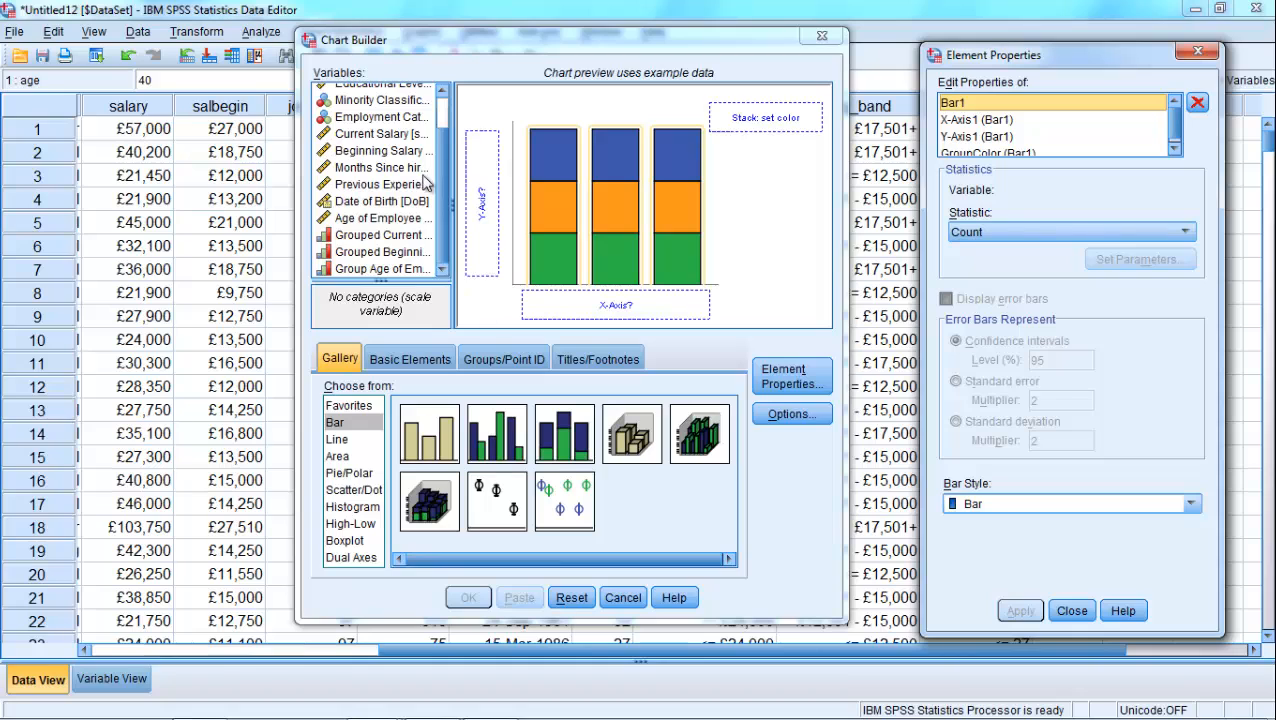
- Create the chart with Grouped Beginning Salary on the x-axis stacked by Minority Classification, review it and return to the dataset
left_click_drag(380, 253, 641, 304)
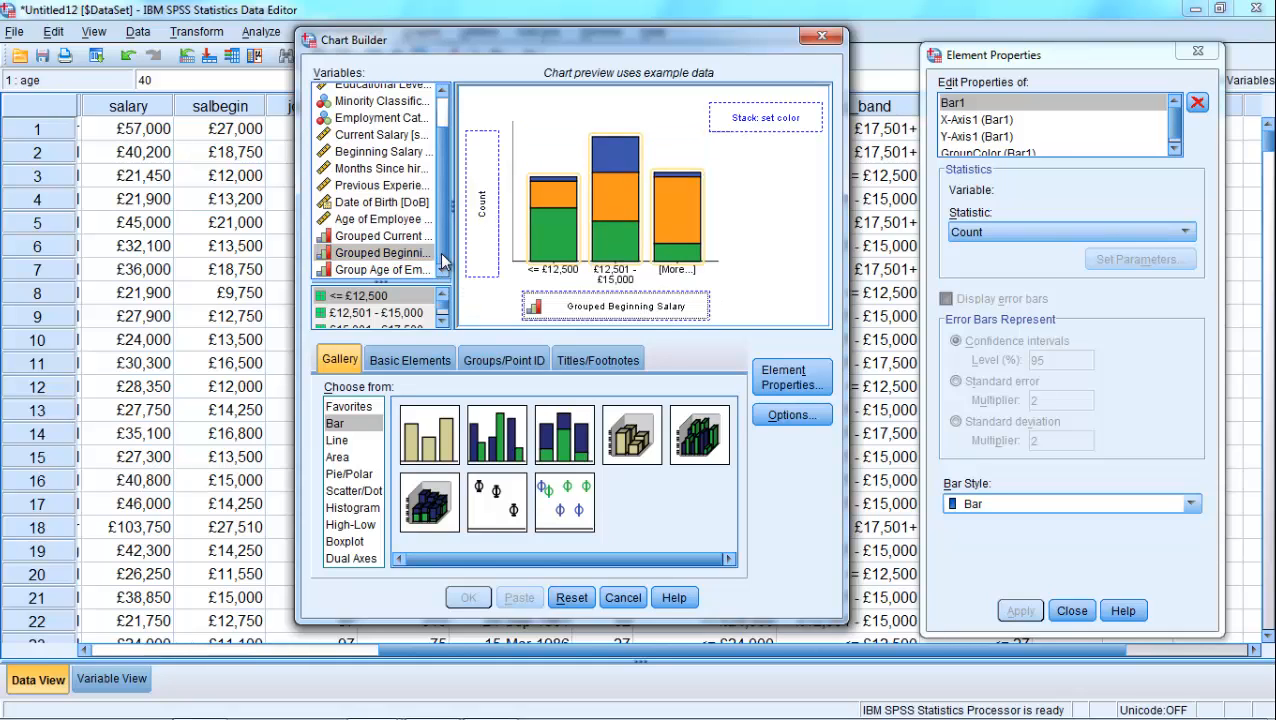
scroll(443, 262, "up", 1)
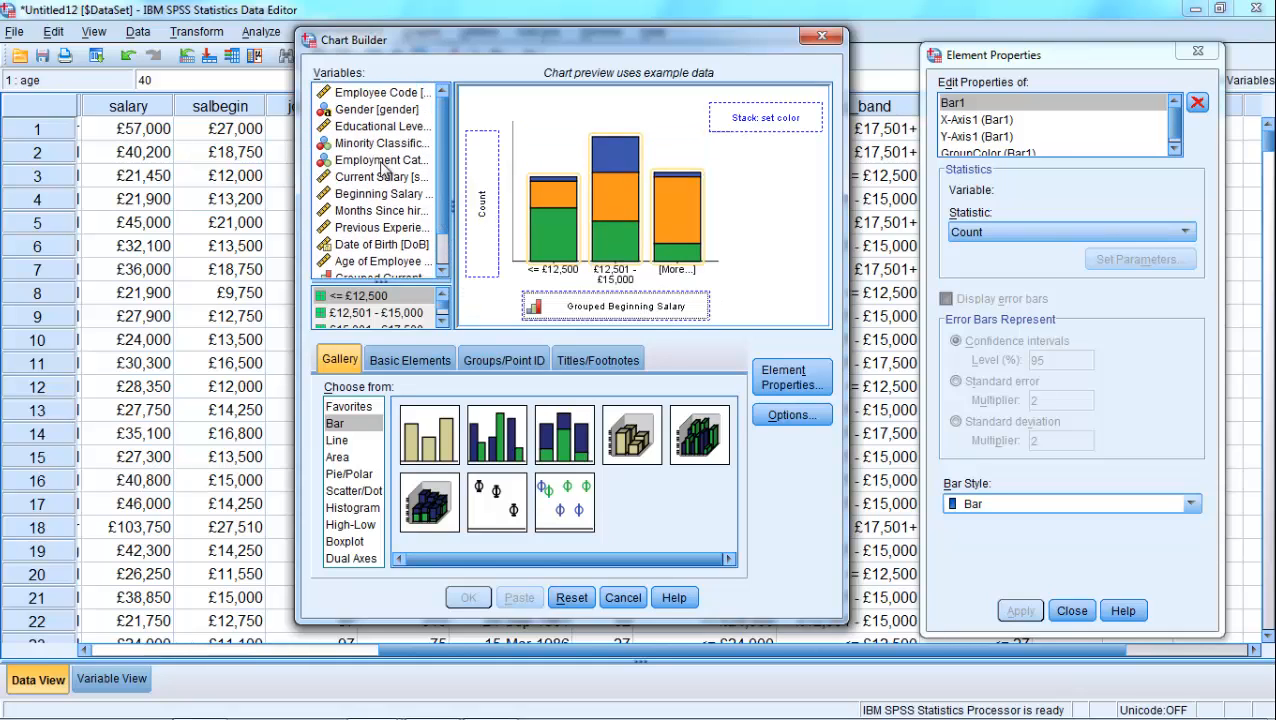
left_click_drag(380, 143, 750, 122)
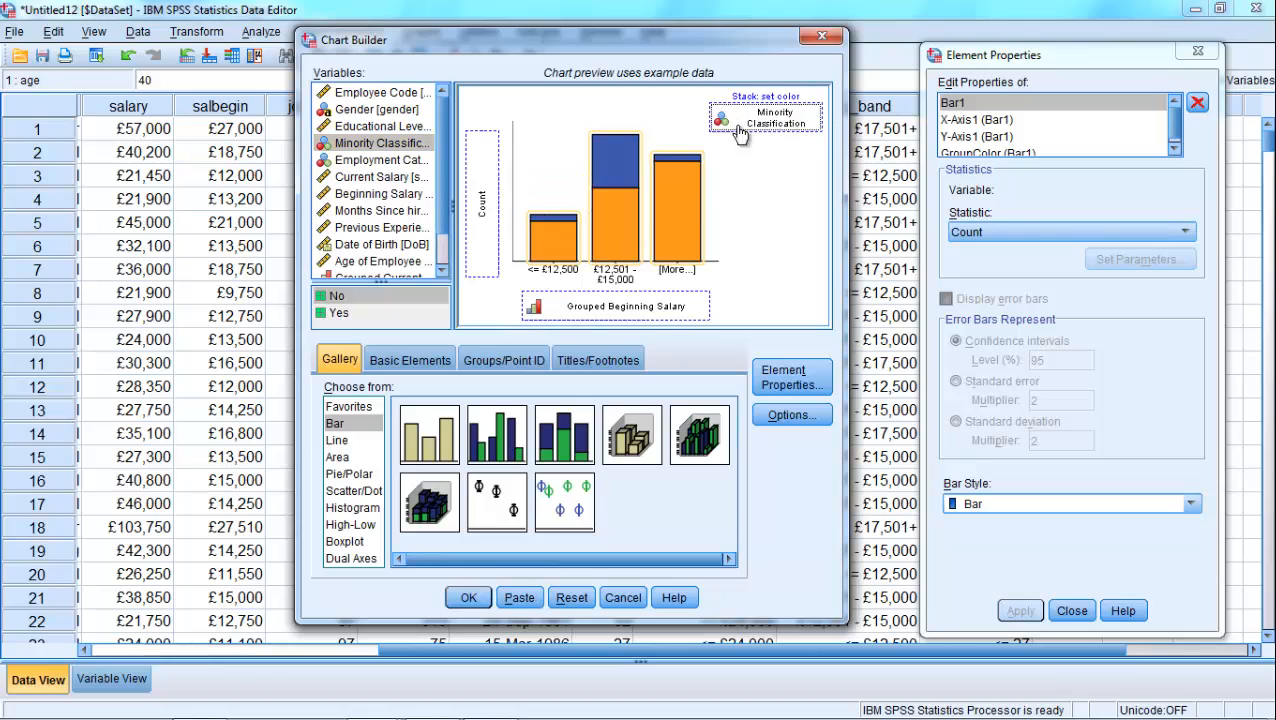
left_click(468, 597)
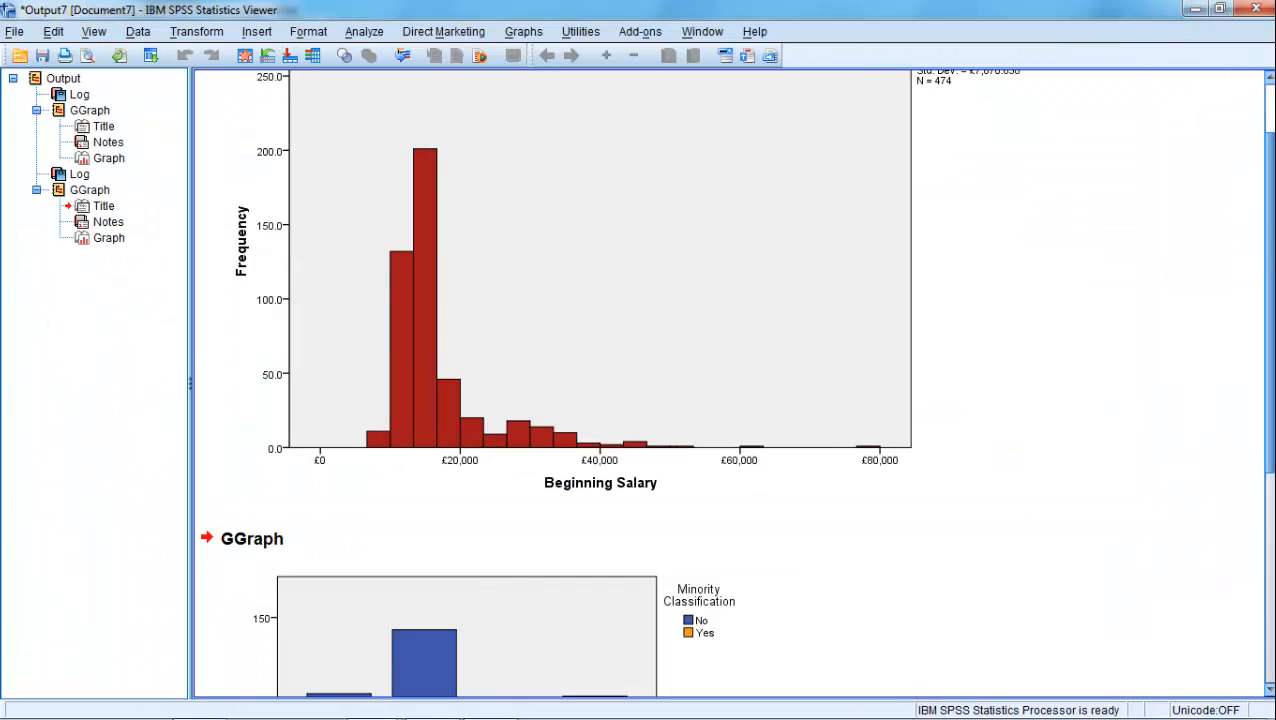
left_click_drag(1272, 256, 1270, 470)
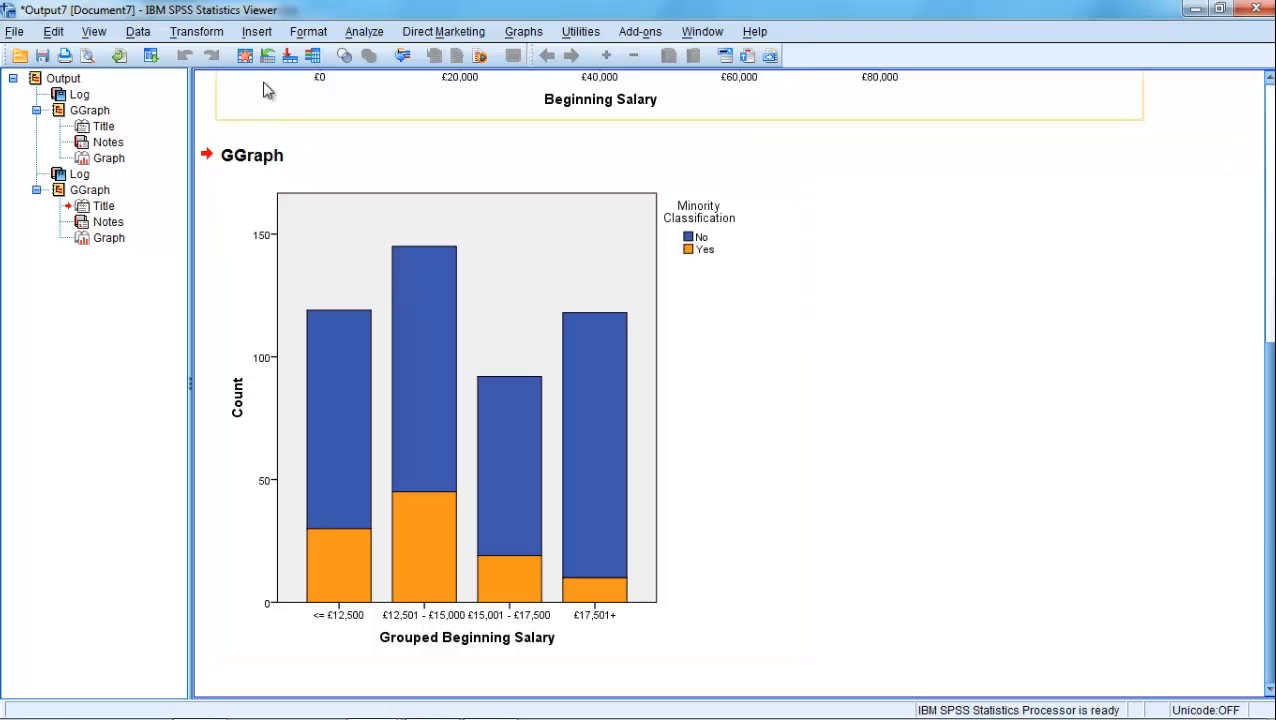
left_click(244, 55)
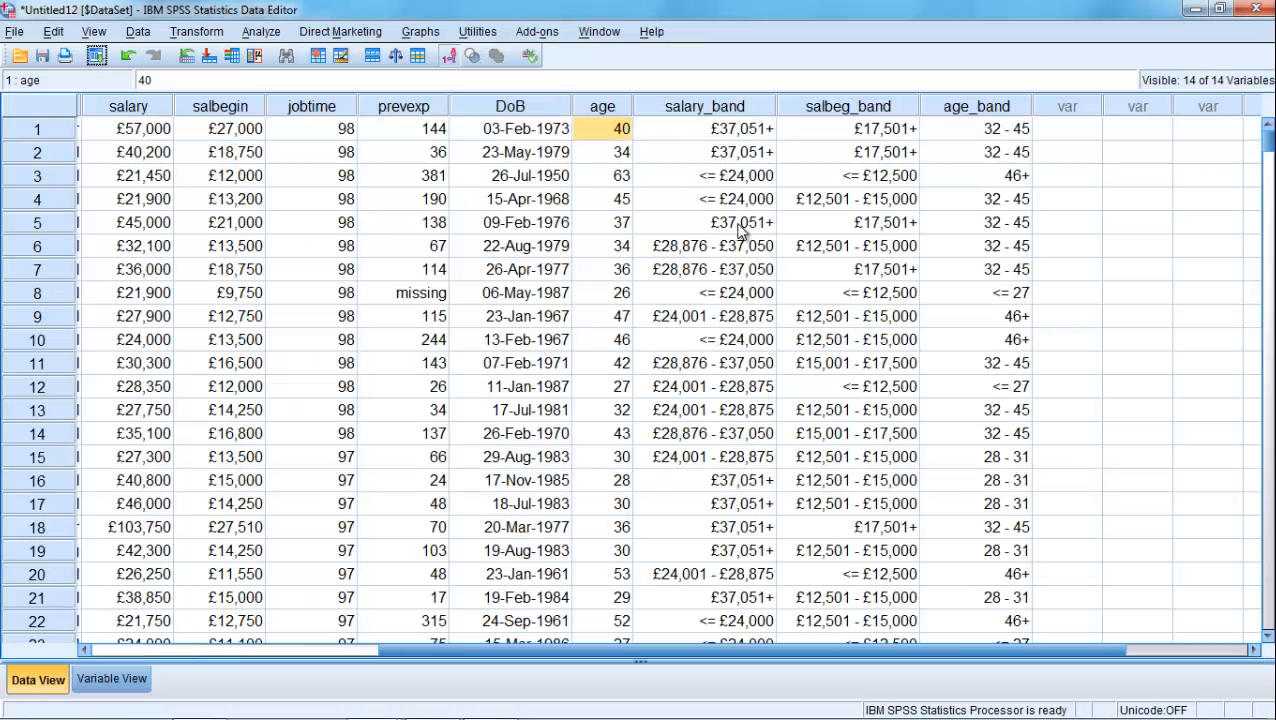